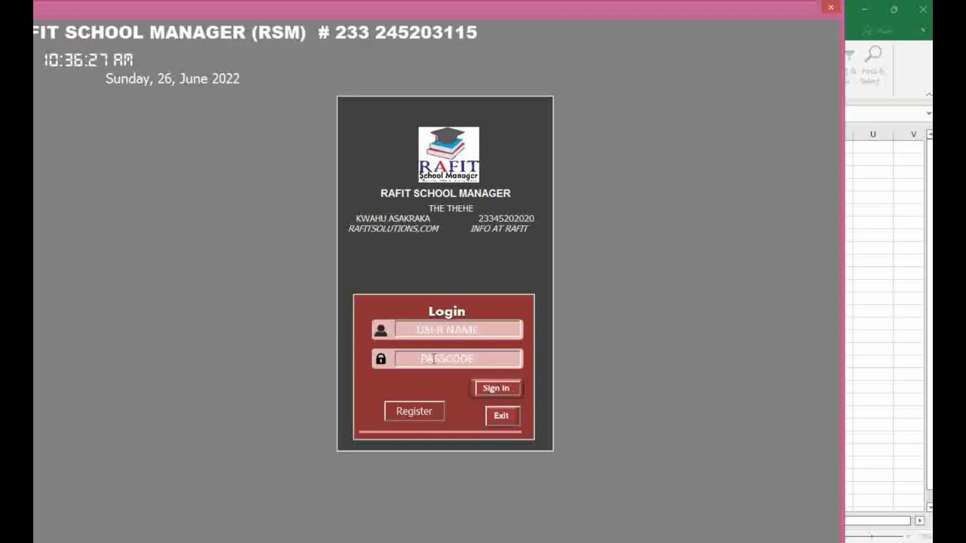
- Exit the running login form to return to UserForm1's code
click(502, 420)
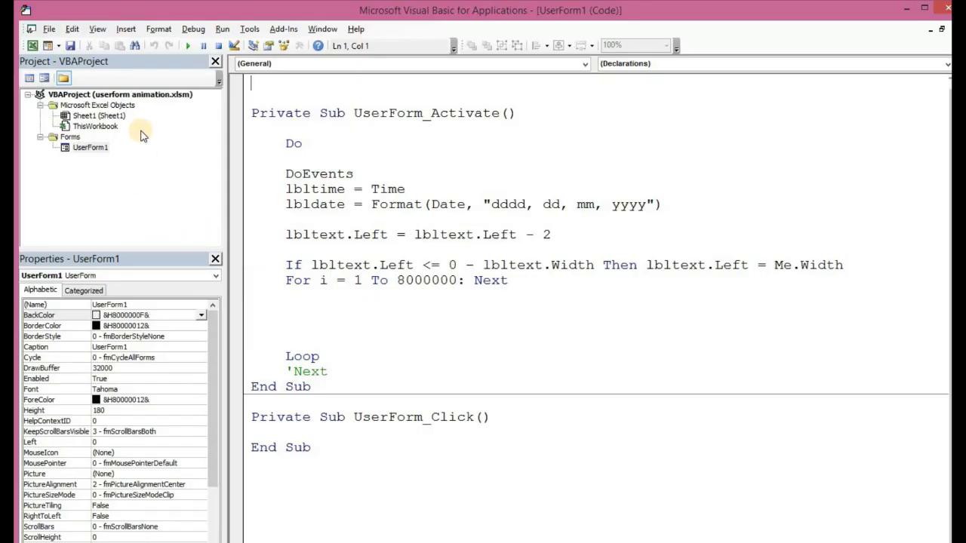
- Insert a new blank UserForm2 into the project from UserForm1's context menu
click(123, 31)
click(132, 189)
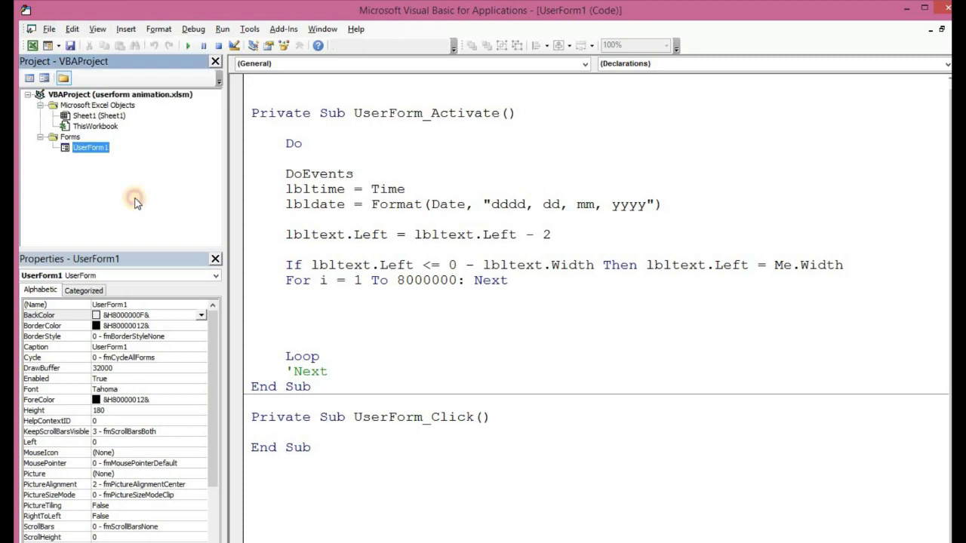
right_click(131, 187)
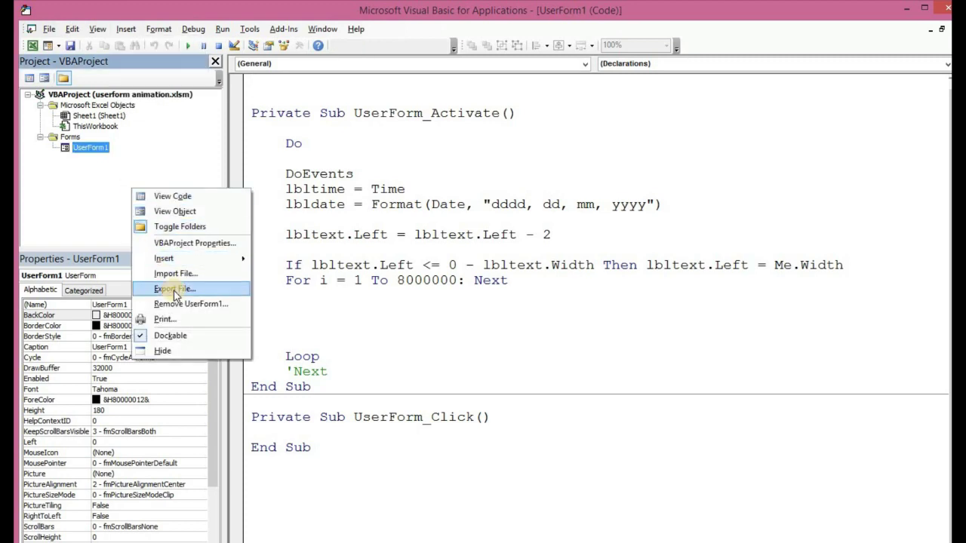
mouse_move(180, 258)
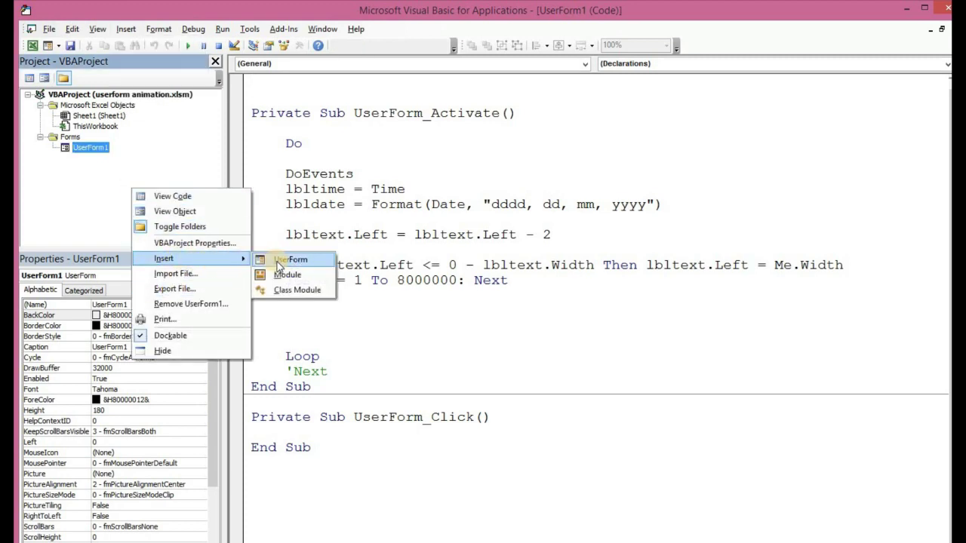
click(278, 261)
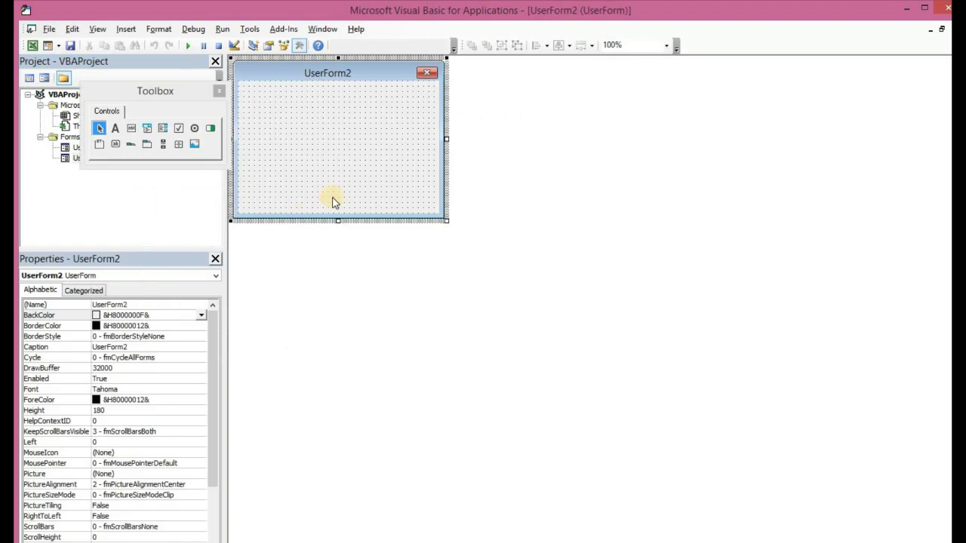
- Widen UserForm2 and stretch it taller to a height of 246.75
drag(446, 139, 638, 159)
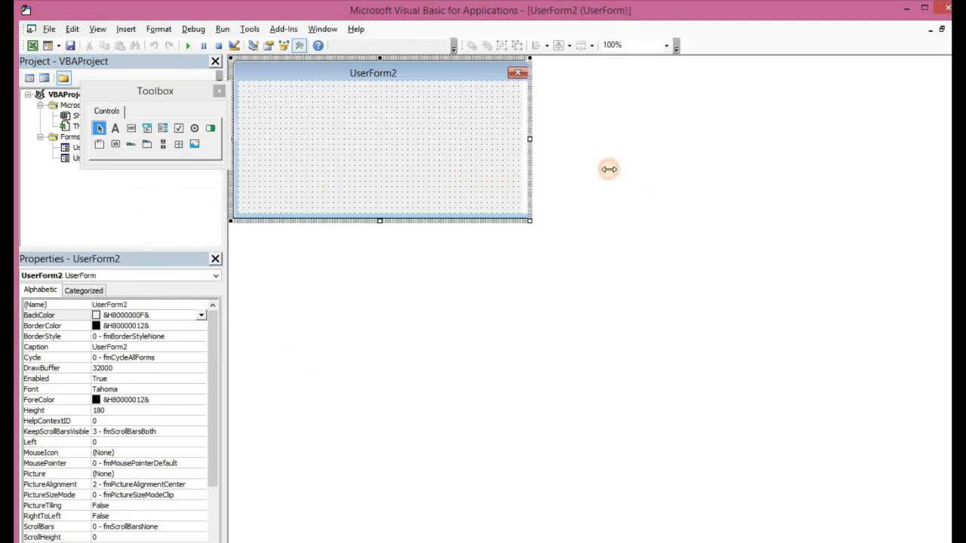
drag(434, 221, 436, 279)
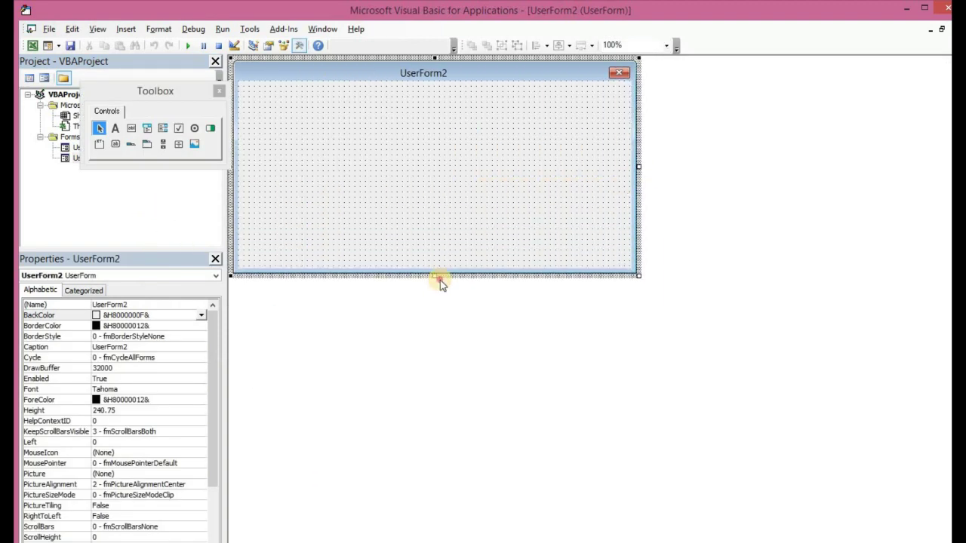
click(111, 129)
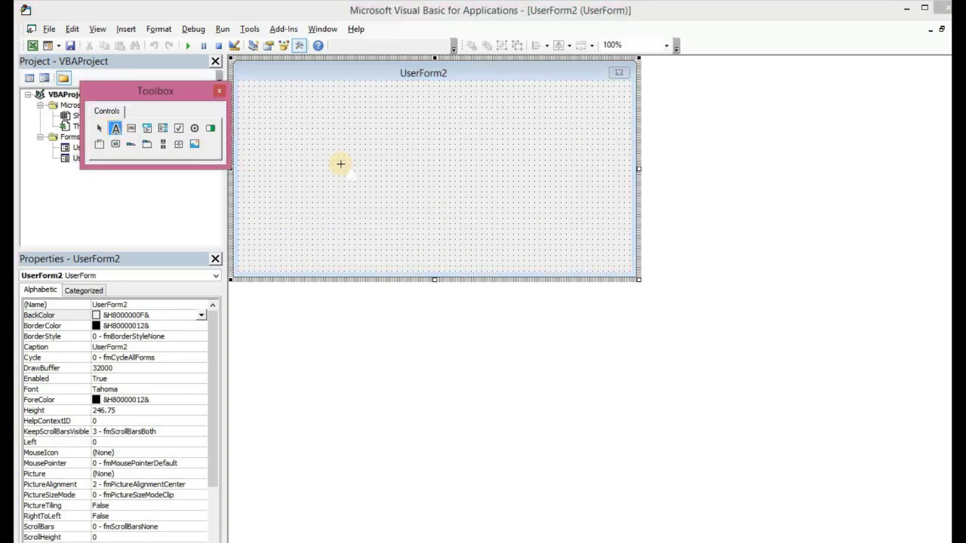
- Draw two wide labels on UserForm2, Label1 on top and Label2 below it
mouse_move(300, 134)
mouse_down()
mouse_move(441, 170)
mouse_move(579, 181)
mouse_up()
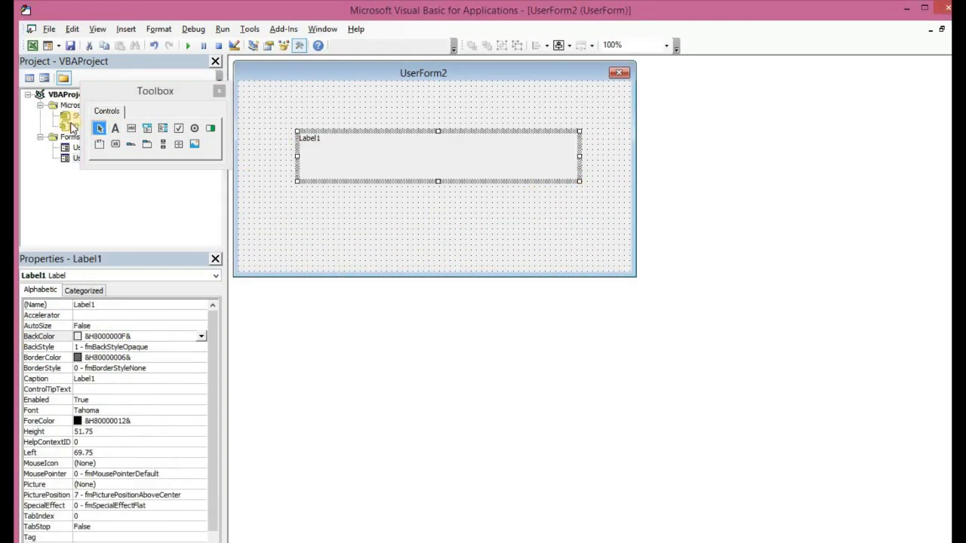
click(114, 130)
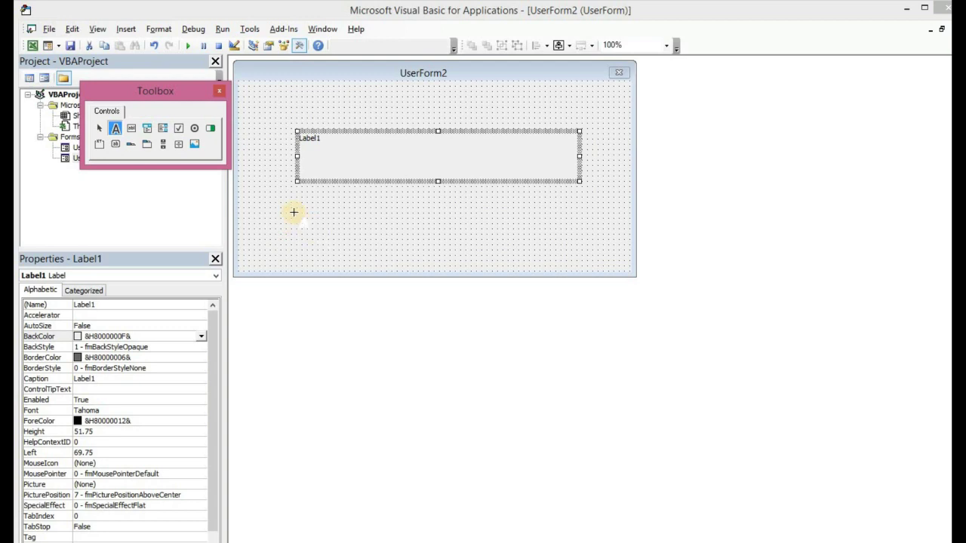
mouse_move(292, 212)
mouse_down()
mouse_move(478, 254)
mouse_move(589, 259)
mouse_up()
- Set Label1's Tahoma font size to 12
click(384, 147)
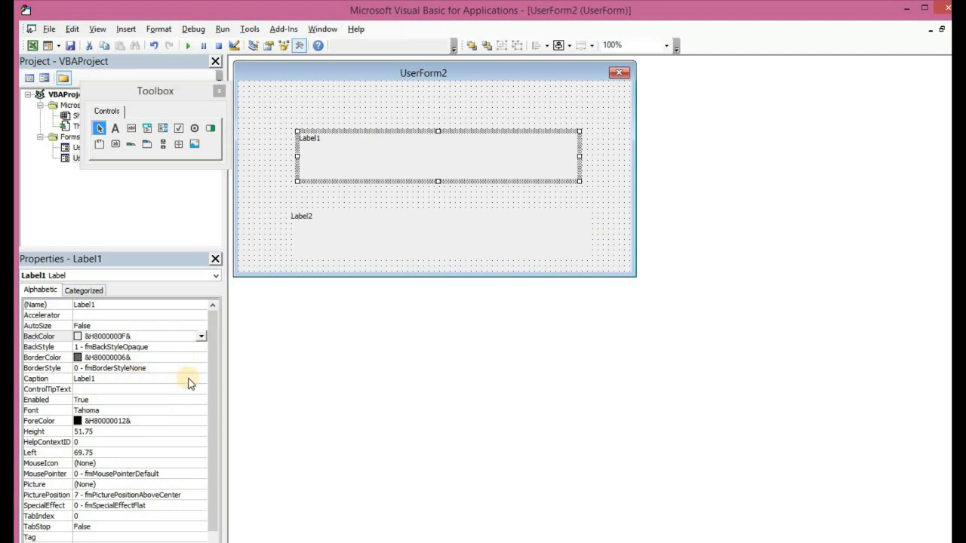
click(201, 413)
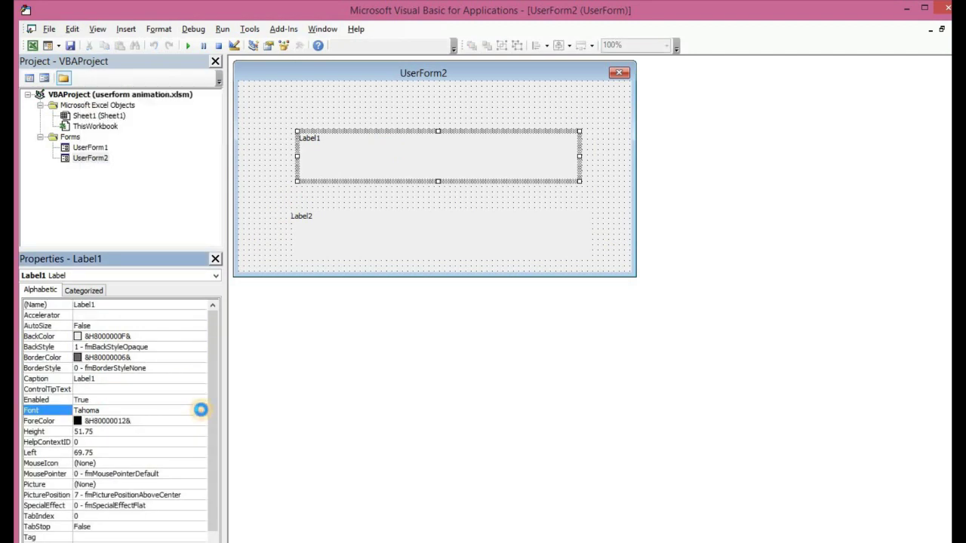
click(201, 412)
click(231, 170)
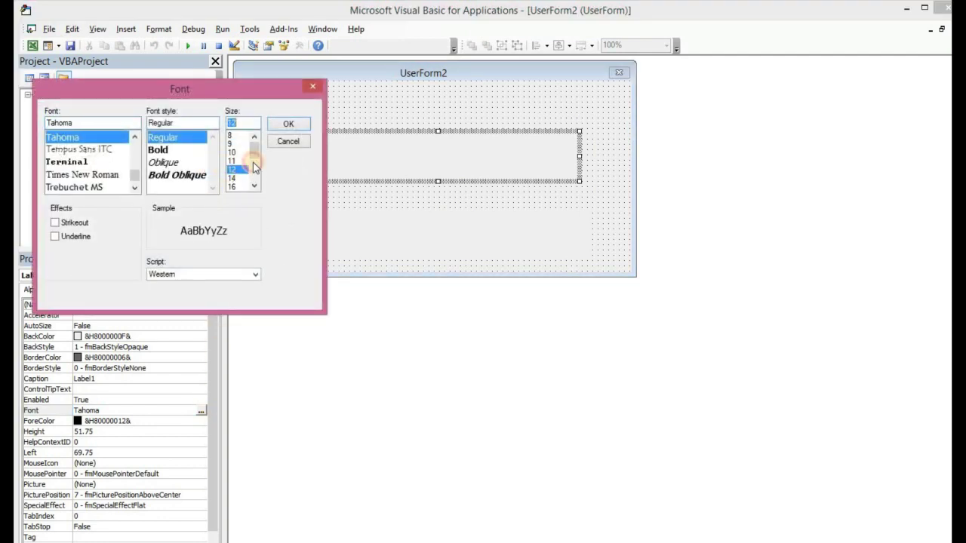
click(288, 125)
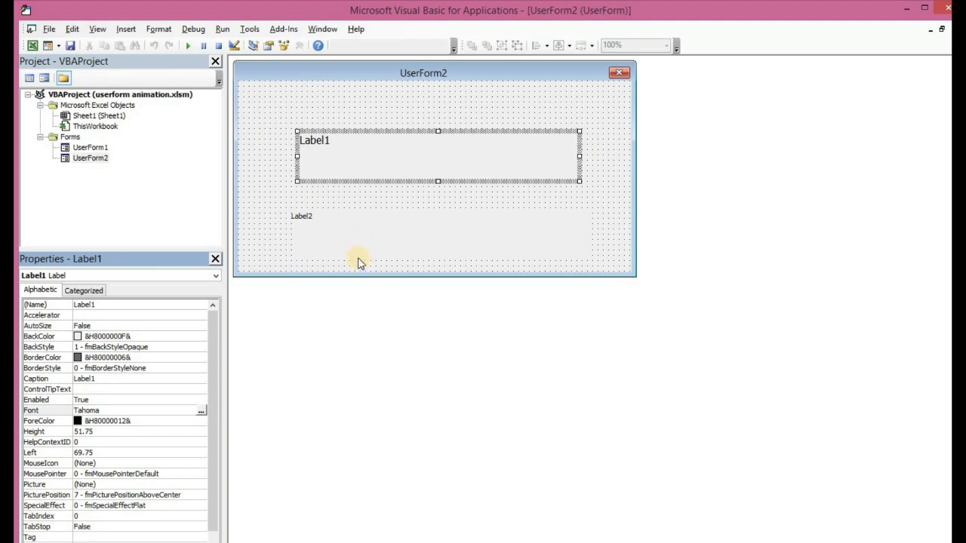
click(351, 237)
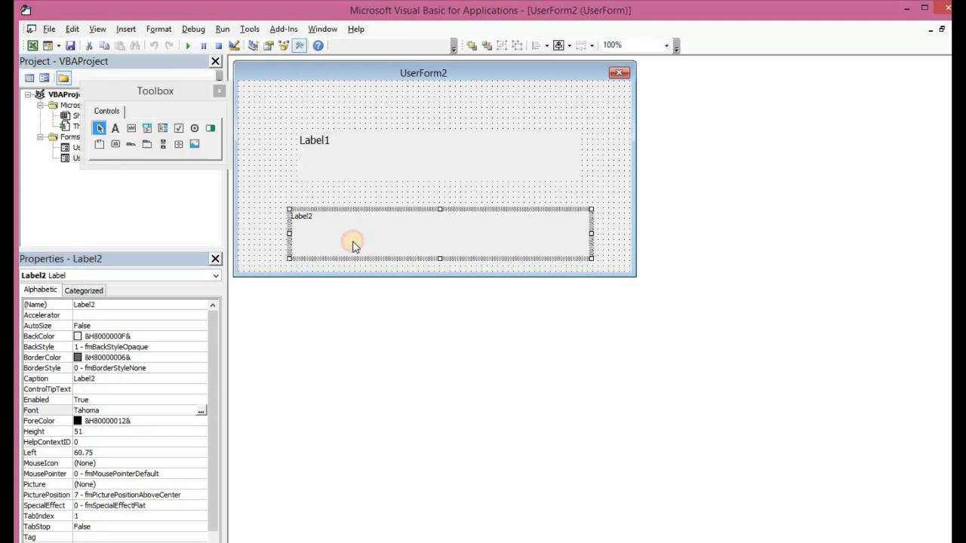
- Change Label2's caption to 'Welcome to Rafit Solutions'
click(120, 381)
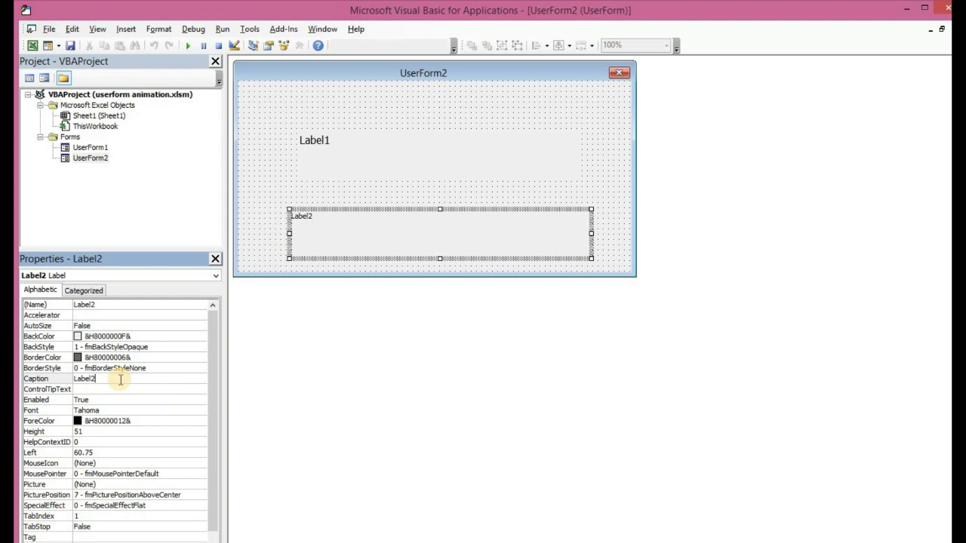
key(BackSpace)
key(BackSpace)
key(BackSpace)
text(W)
text(elcome to)
text(ons)
key(BackSpace)
key(BackSpace)
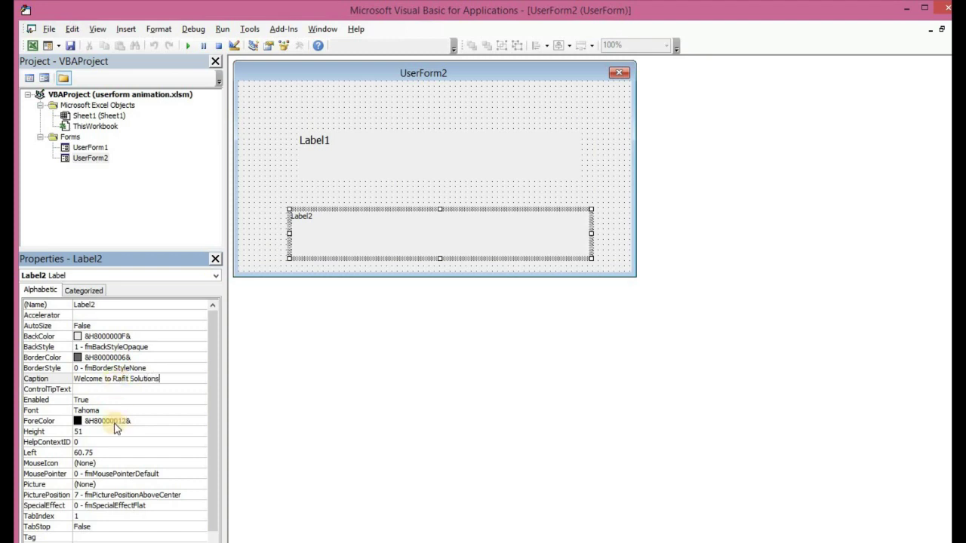
- Make Label2's Tahoma font bold at size 20
click(197, 408)
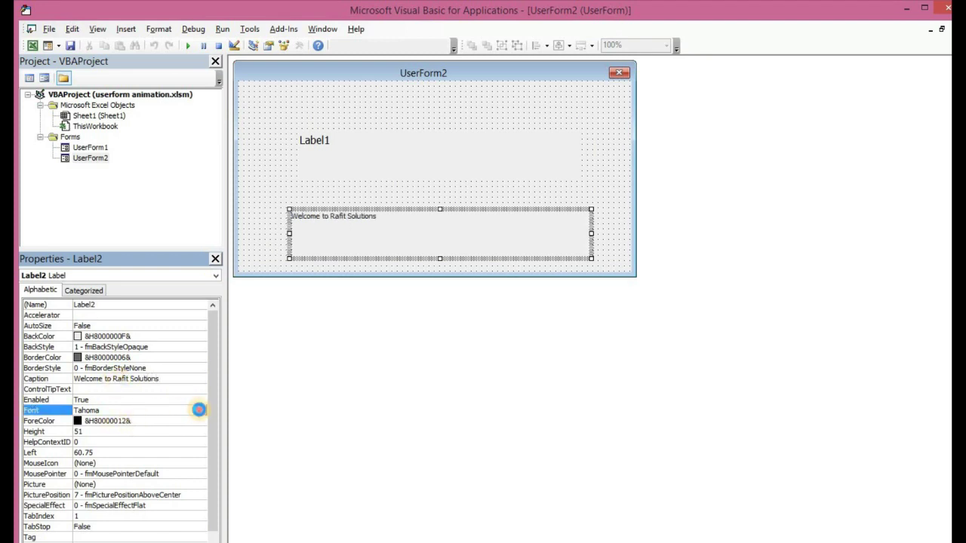
click(201, 410)
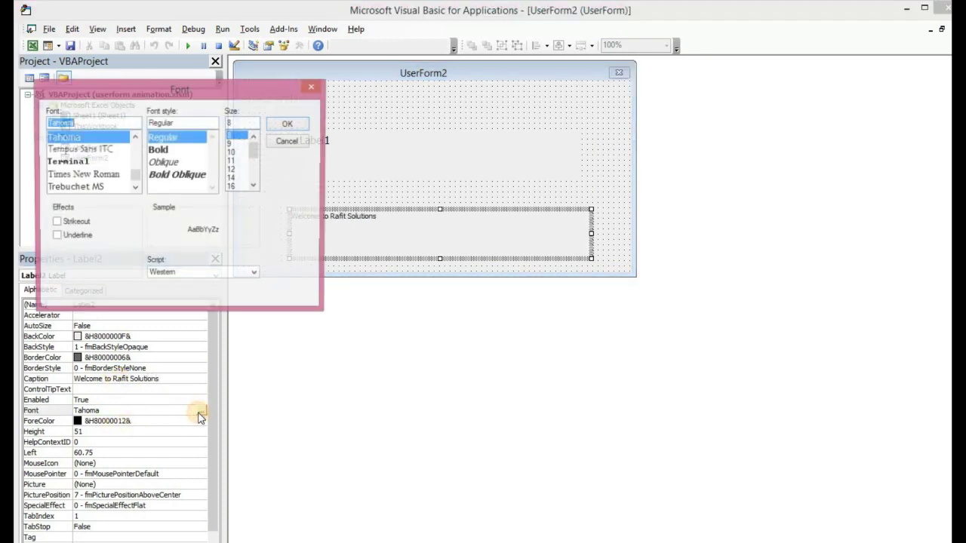
click(159, 149)
click(255, 187)
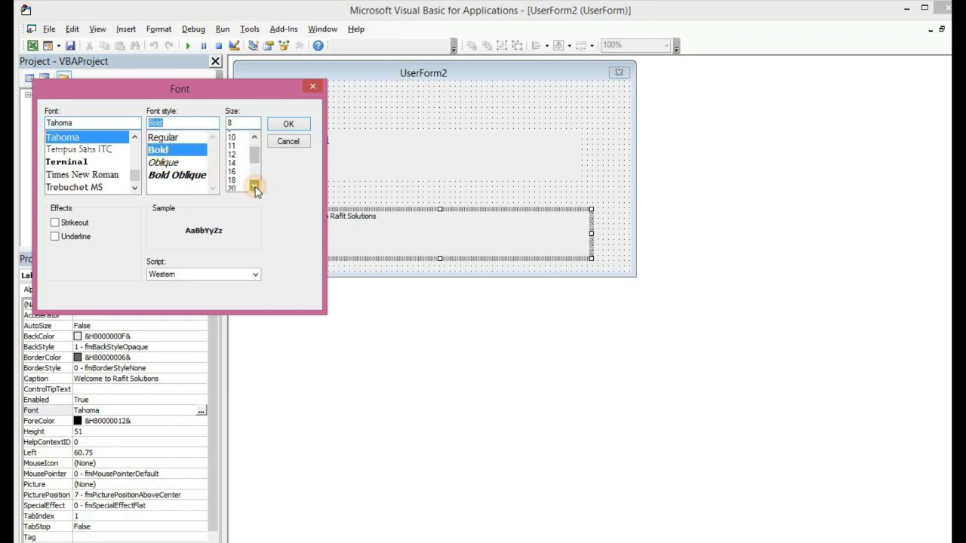
click(255, 186)
click(237, 187)
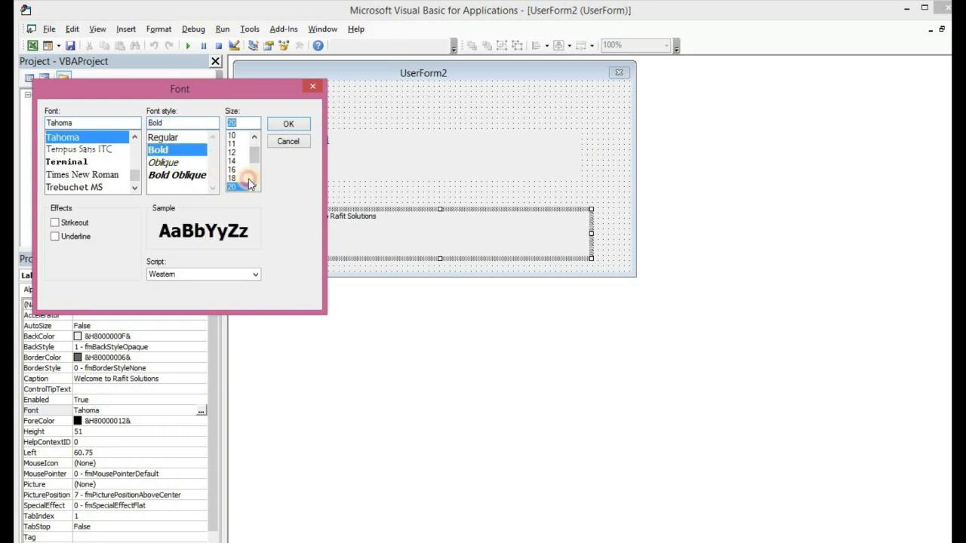
click(290, 125)
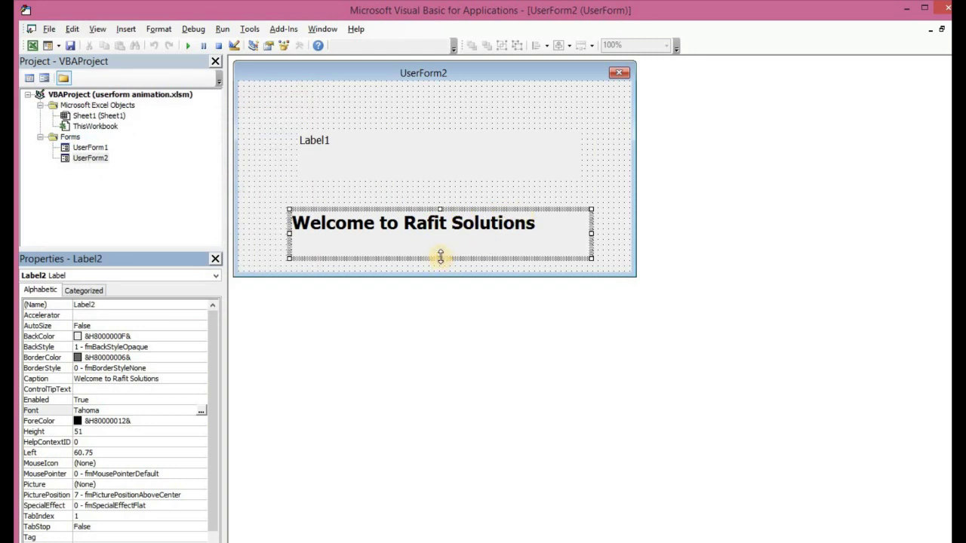
- Shorten Label2's height and reselect the UserForm2 form itself
drag(440, 258, 440, 239)
click(534, 195)
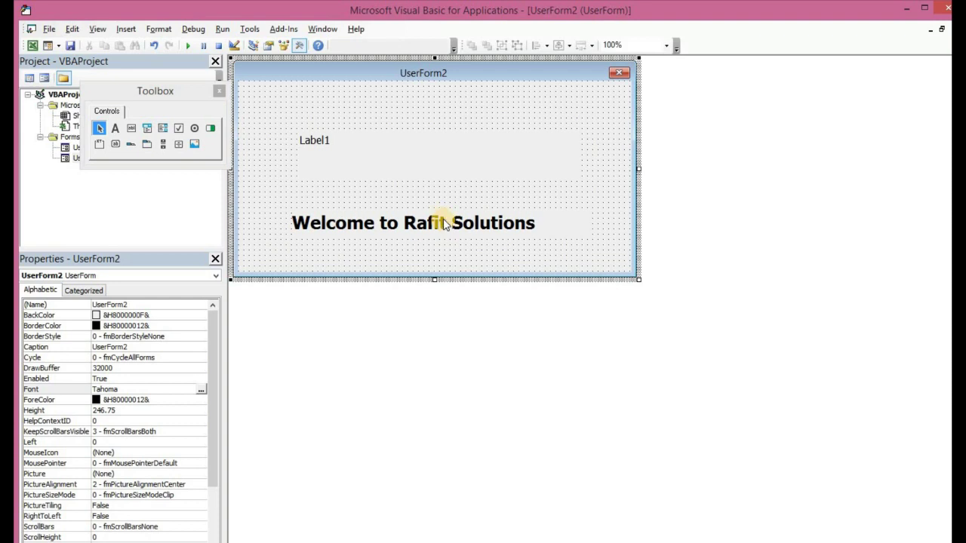
click(443, 157)
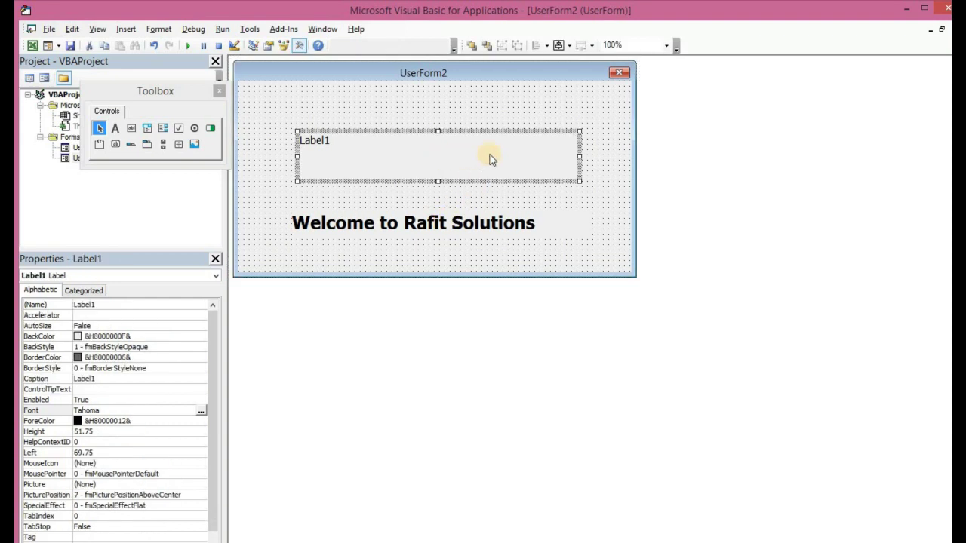
click(536, 111)
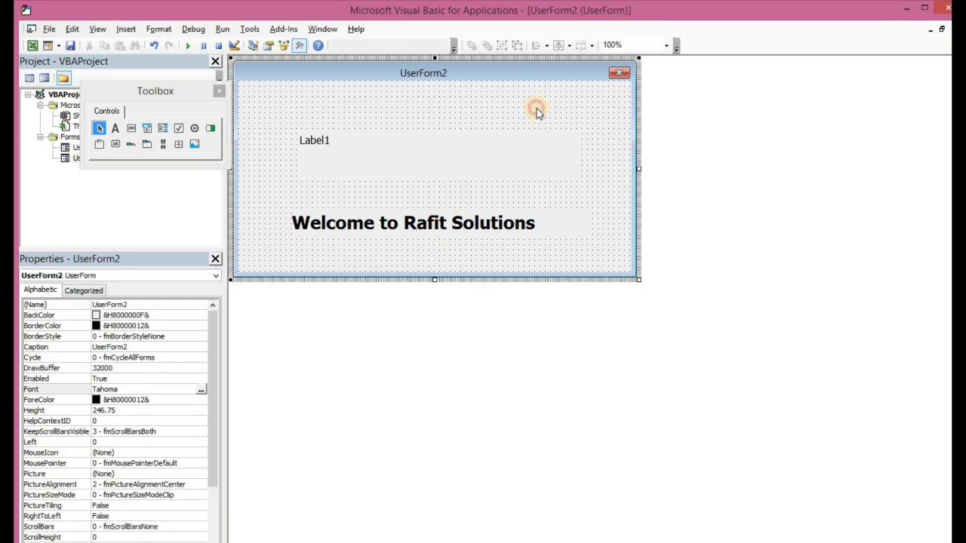
click(610, 187)
- Replace UserForm2's empty Click procedure with a UserForm_Activate procedure
double_click(609, 186)
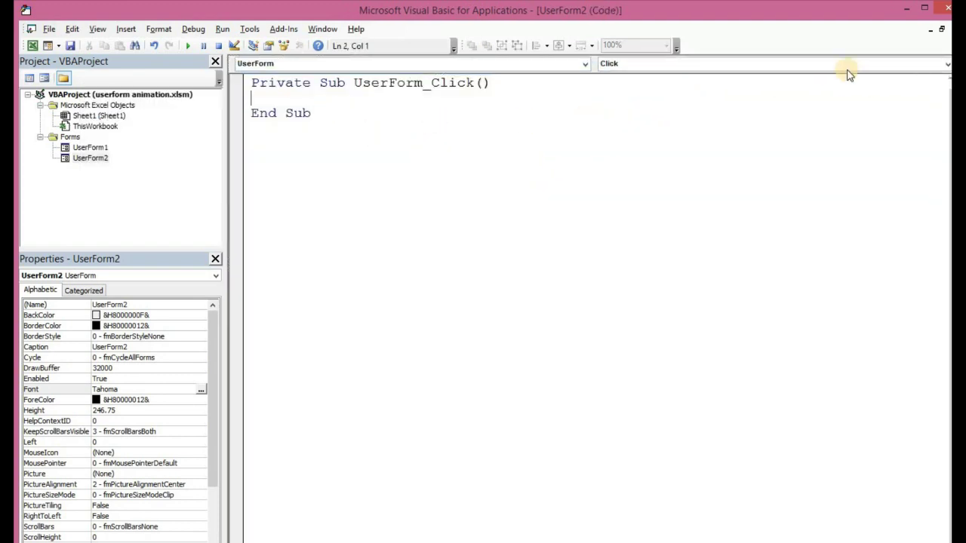
click(948, 64)
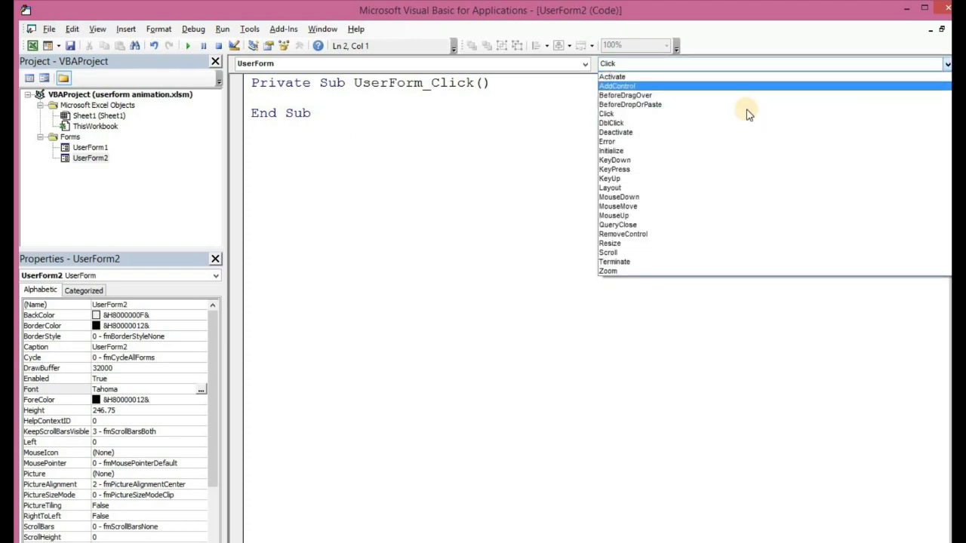
click(613, 77)
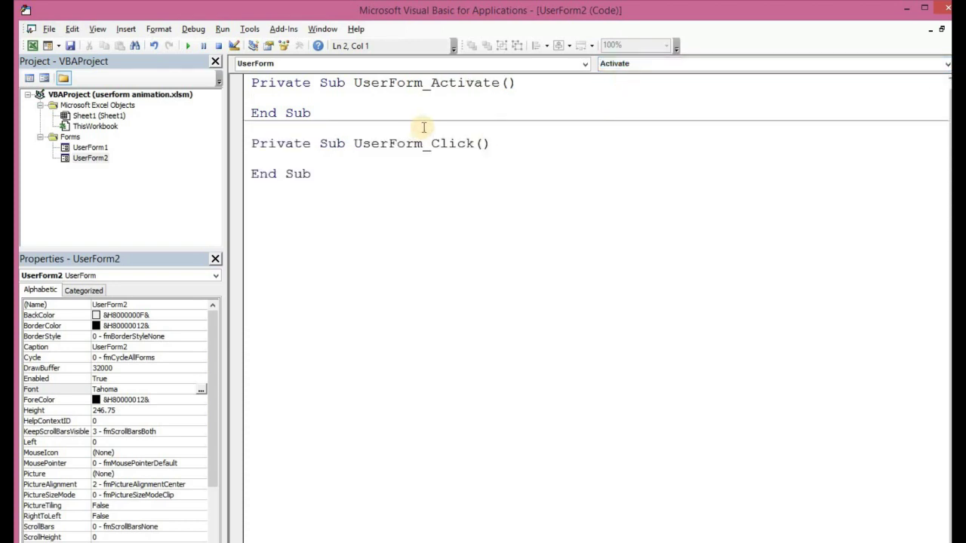
click(311, 174)
shift+click(234, 148)
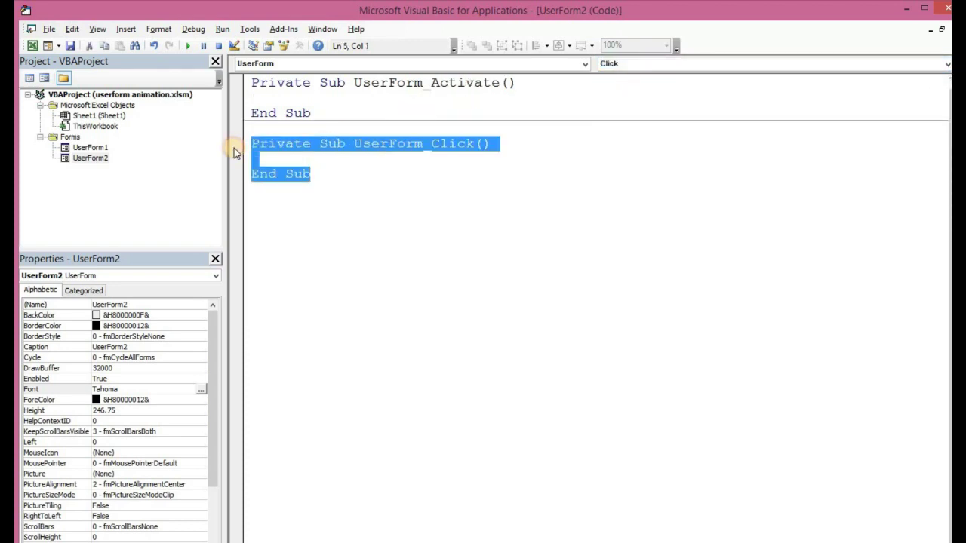
key(Delete)
click(284, 99)
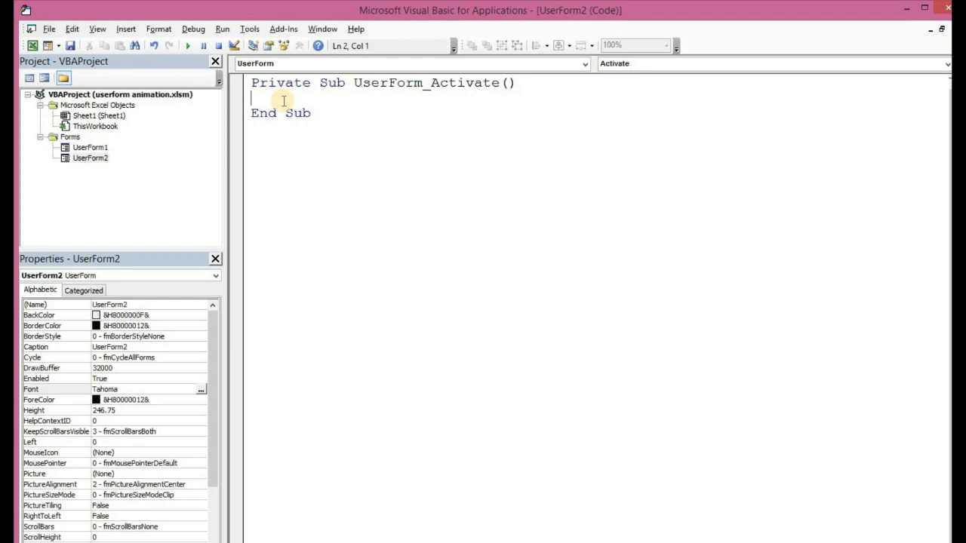
- Add Application.ScreenUpdating = False at the start of UserForm_Activate
text(A)
text(pplication)
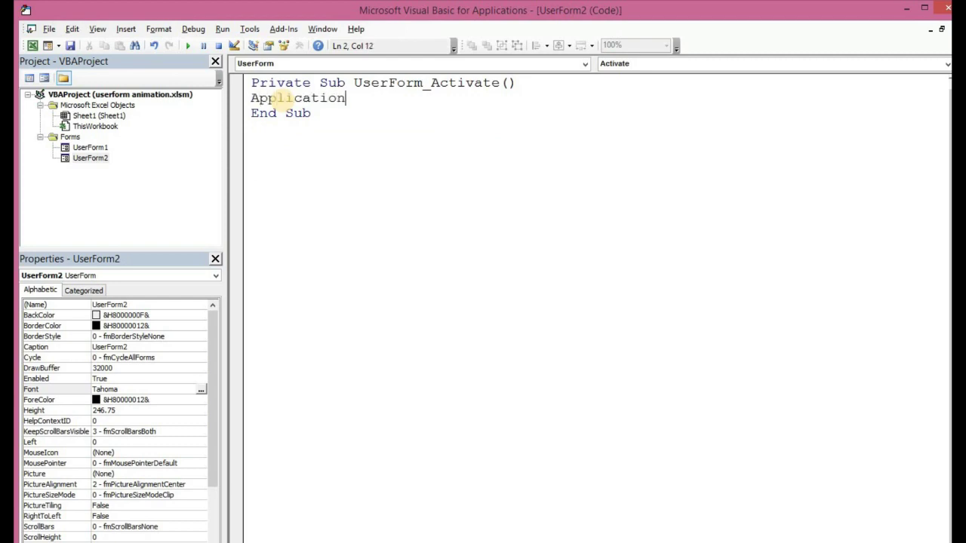
text(.scr)
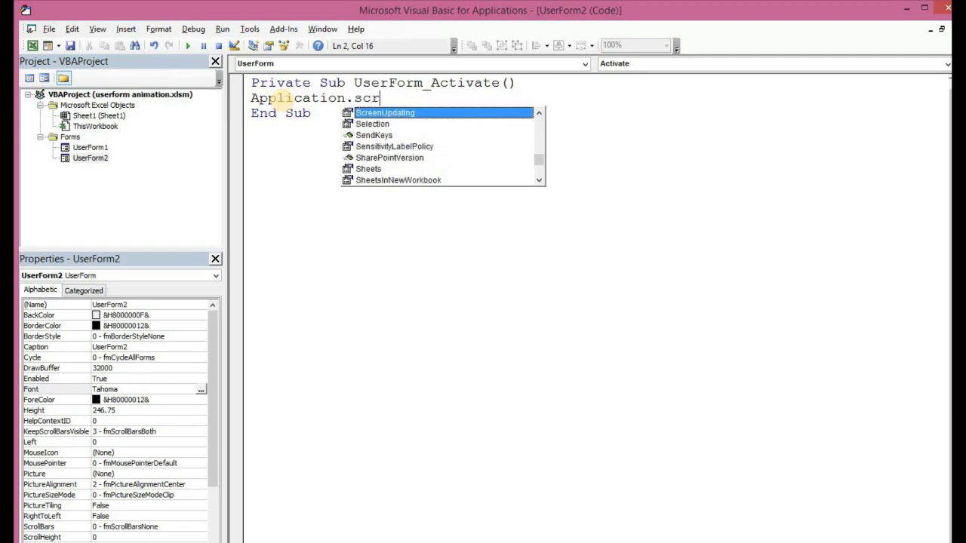
text(ee)
key(Tab)
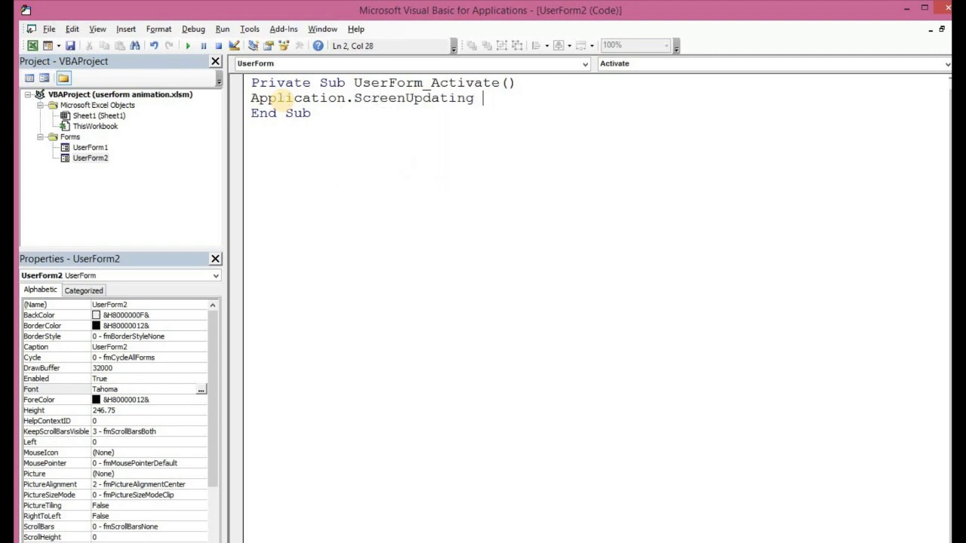
text(= f)
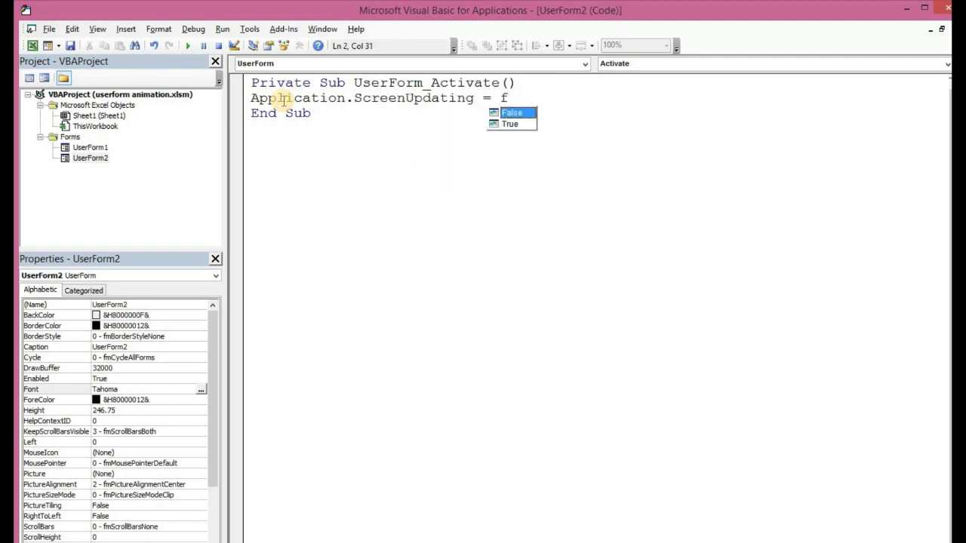
key(Tab)
key(Return)
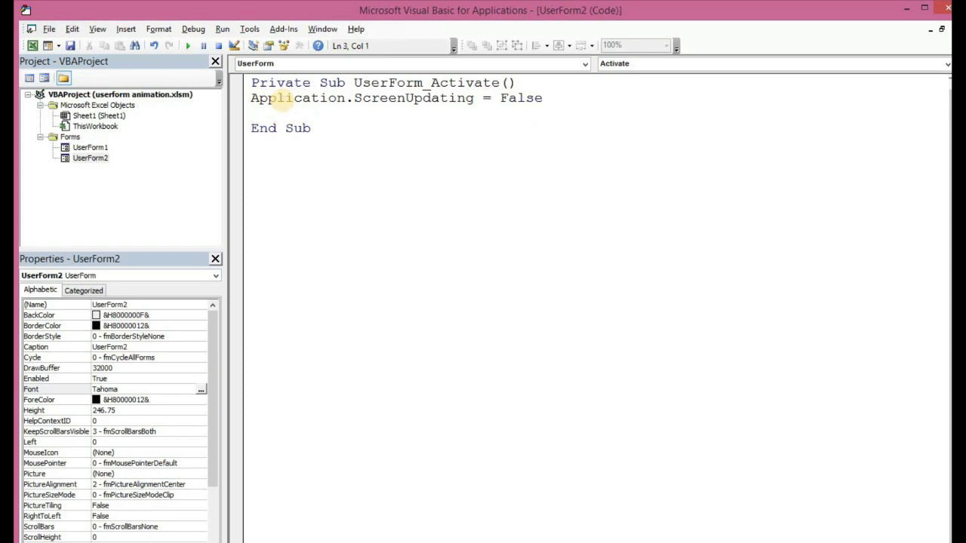
key(Return)
- Start a For i = 1 To 800 loop containing DoEvents
text(for i )
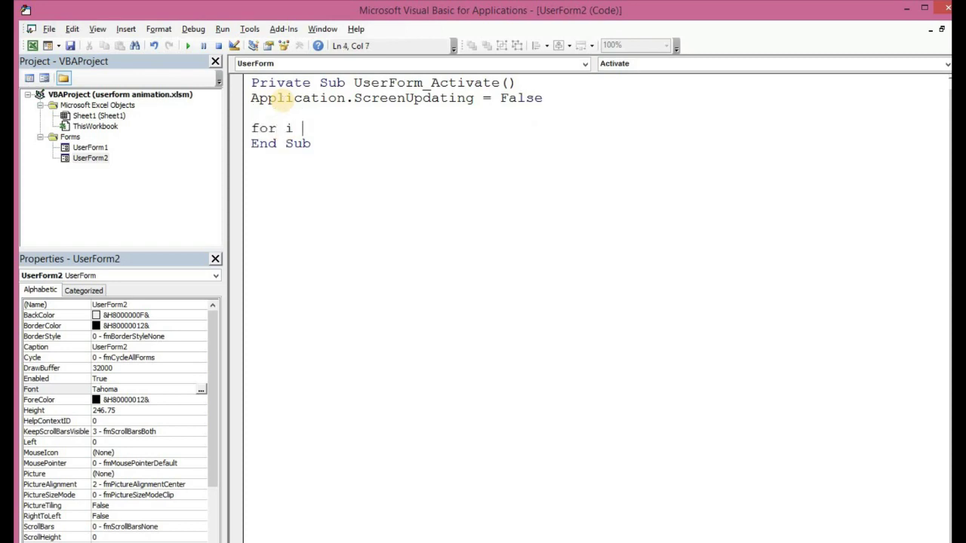
text(= 1 )
text(to)
text(800)
key(Return)
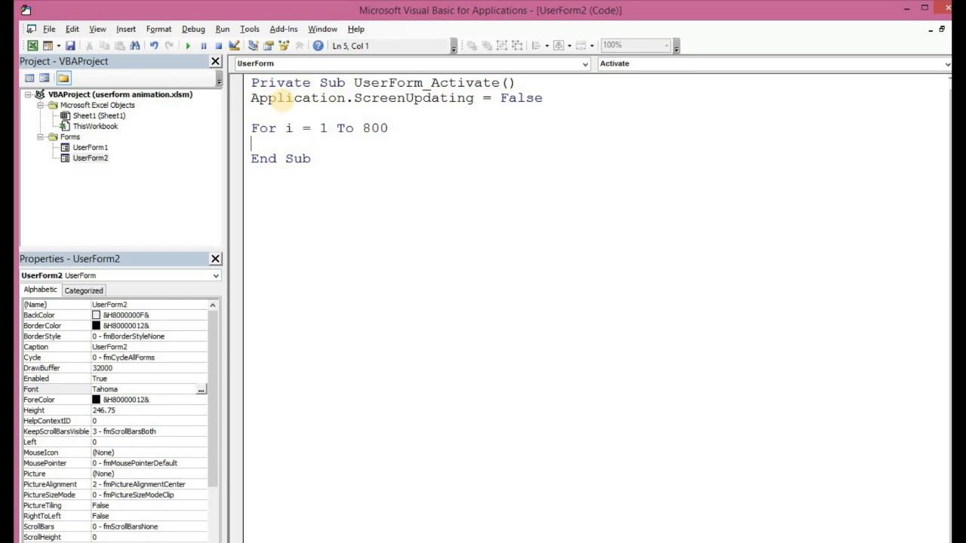
key(Return)
text(do)
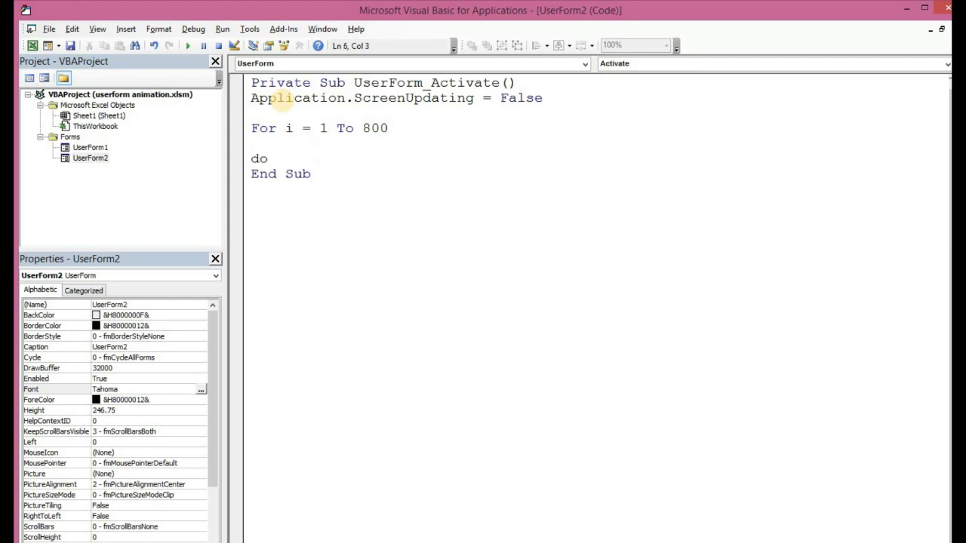
text(event)
text(s)
key(Return)
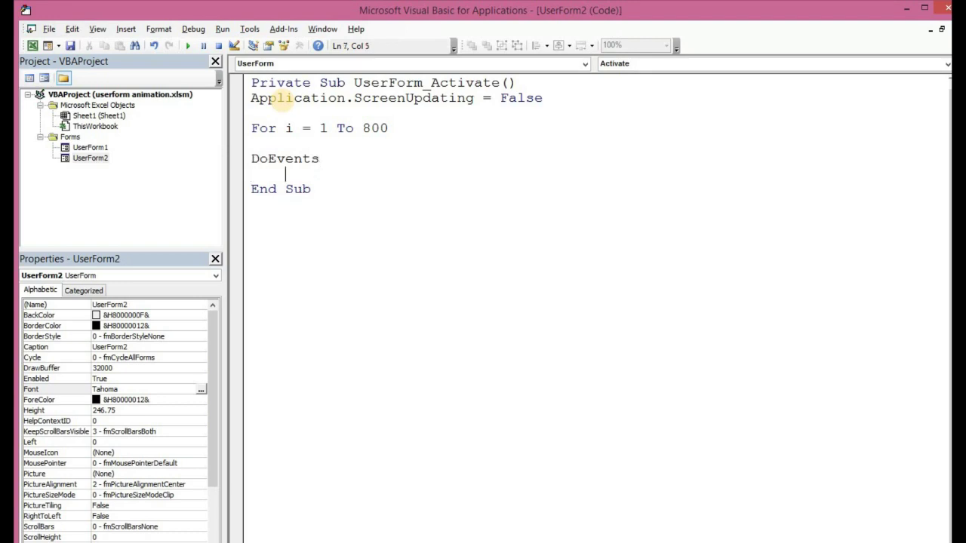
- Set Me.Label1.Caption to the 'Your Application is Loading -' text & 1/8 & "%"
text(m)
text(e.la)
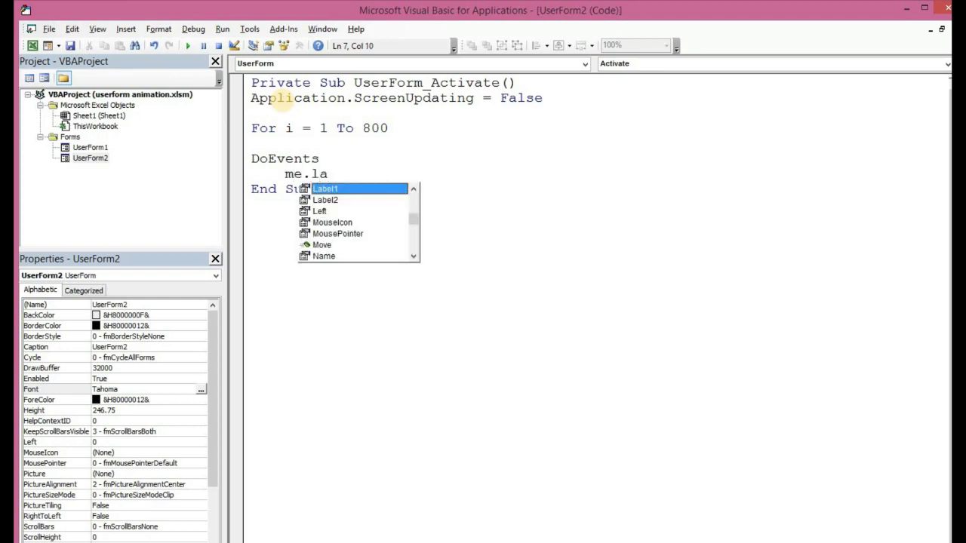
key(Tab)
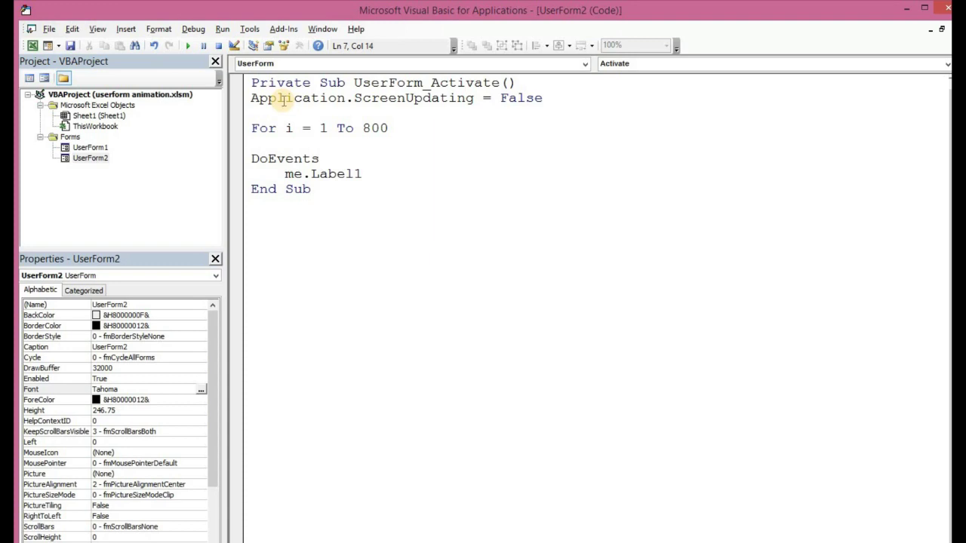
text(.ca)
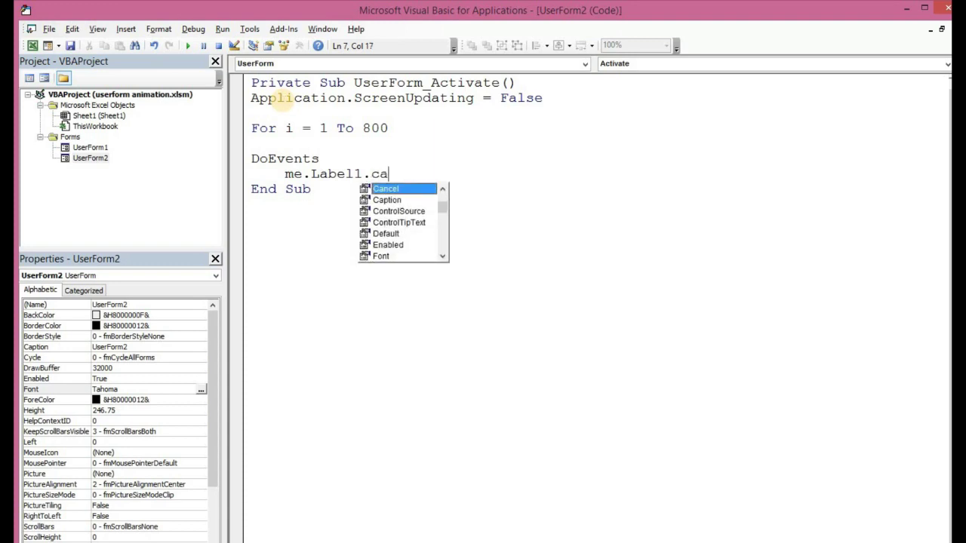
text(p)
key(Tab)
text(= )
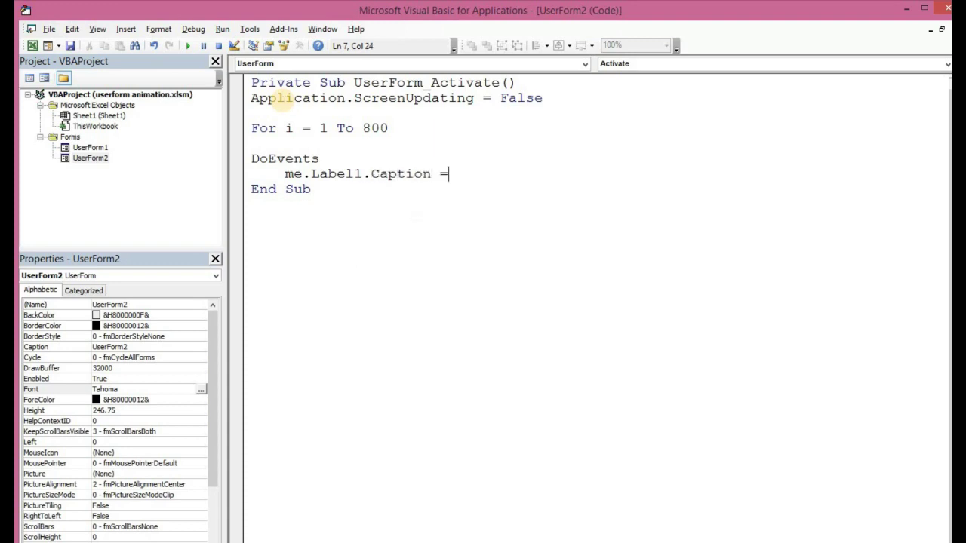
text("you)
key(BackSpace)
key(BackSpace)
key(BackSpace)
text(Yo)
text(ur )
text(Applic)
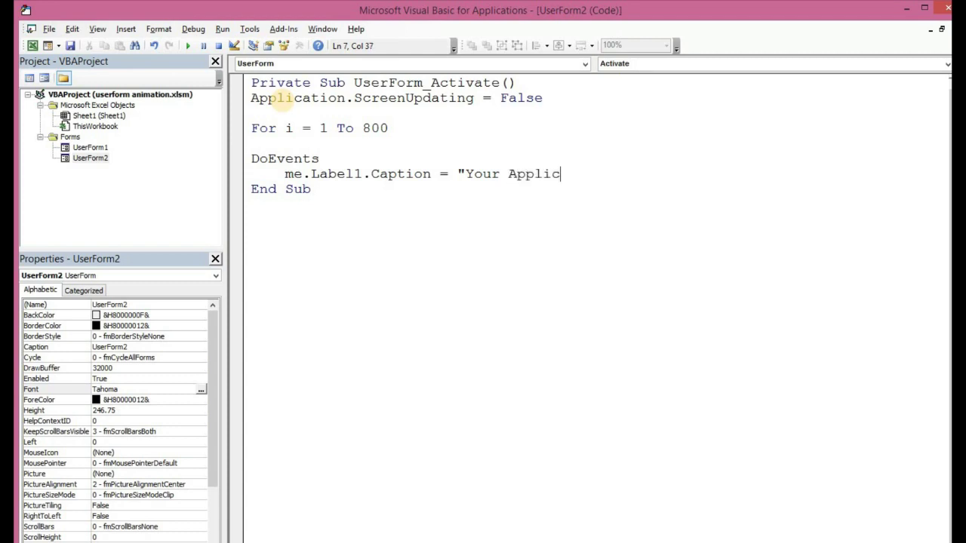
text(t)
key(BackSpace)
text(at)
text(ion is L)
text(oa)
text(ig )
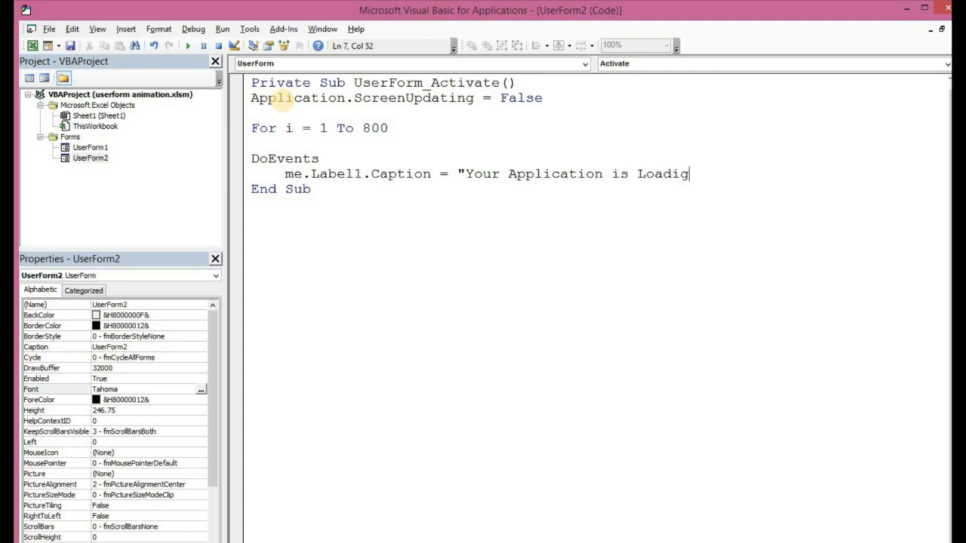
text(-)
text(" )
text(7)
key(BackSpace)
key(BackSpace)
text(& )
text(1/)
text(8 )
text(& )
text(")
text(%)
text(")
- Add Me.Label2.Width = i/2 as the next line inside the loop
key(Return)
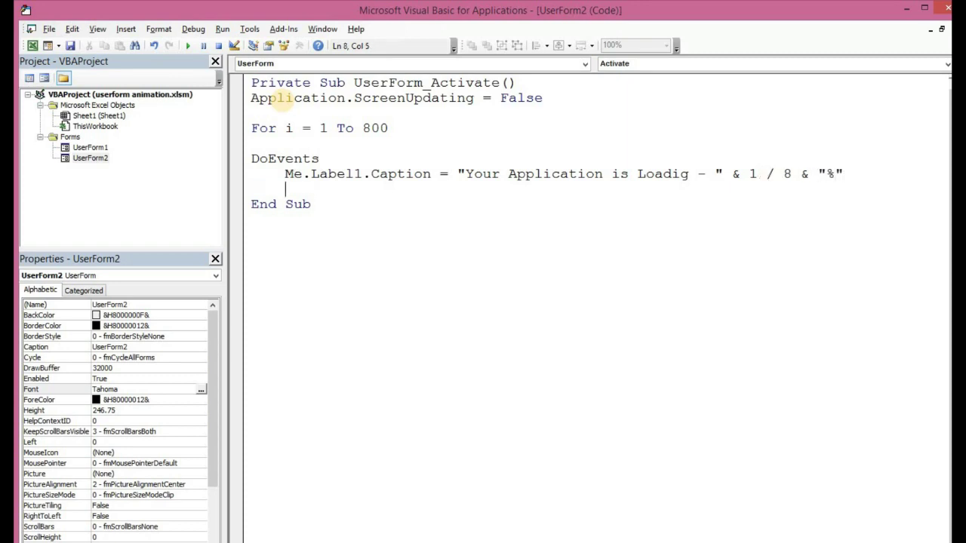
text(Me.la)
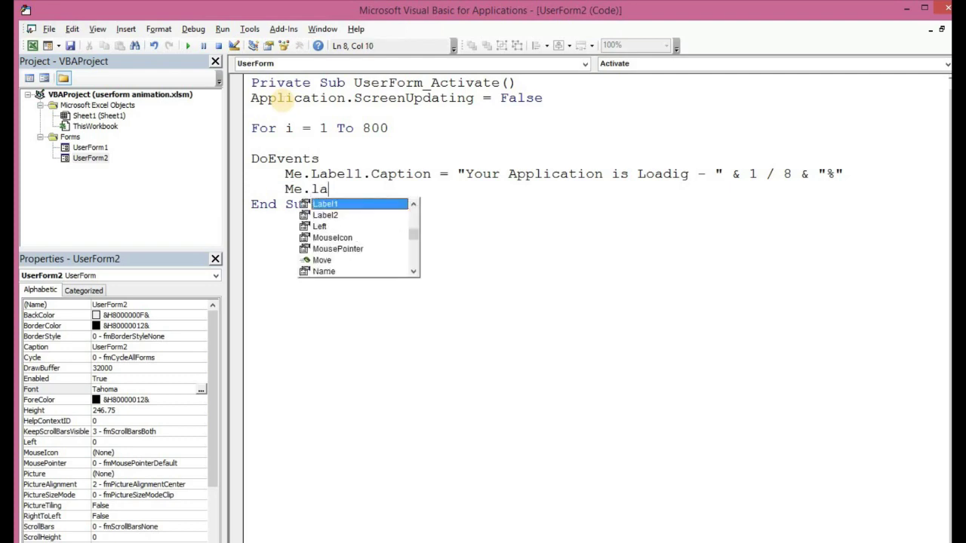
key(Down)
key(Tab)
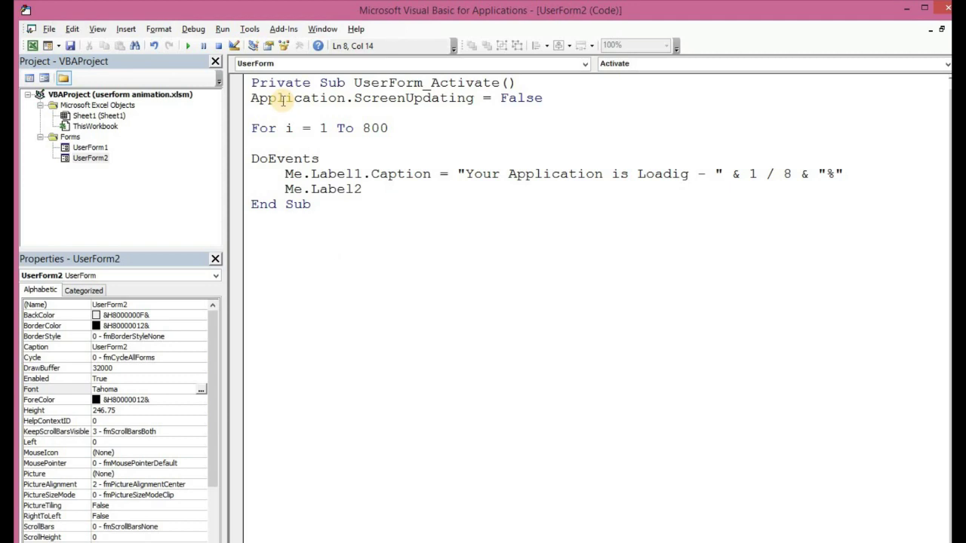
text(.widt)
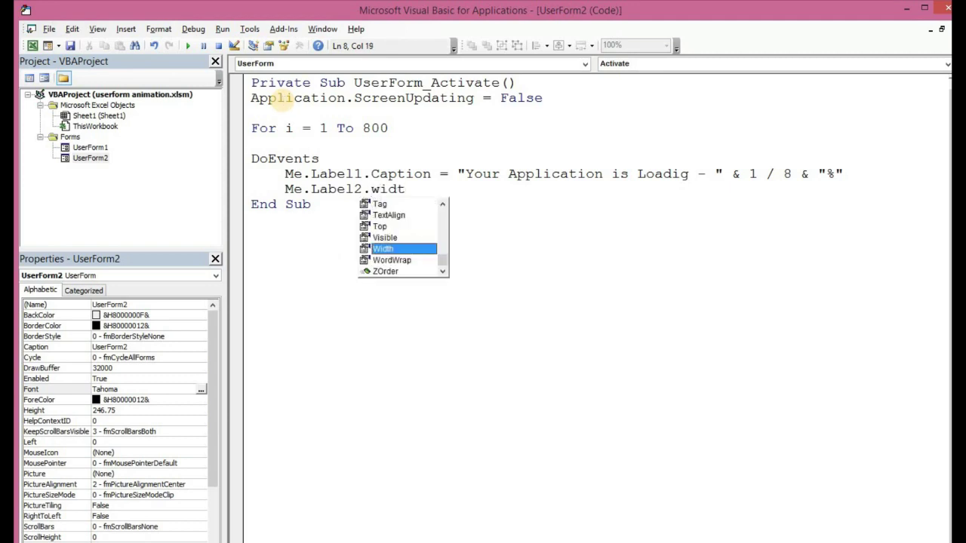
key(Tab)
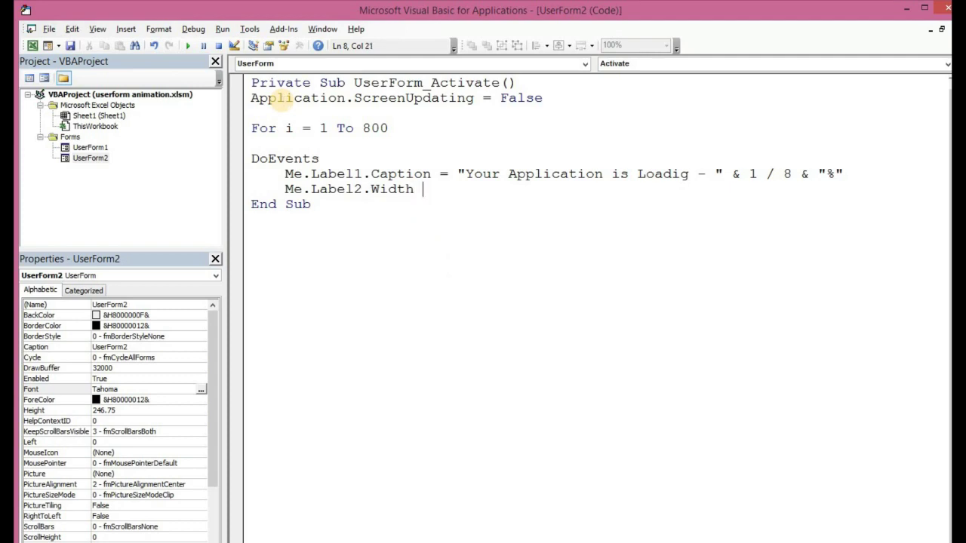
text(= i)
text(/)
text(2)
key(Return)
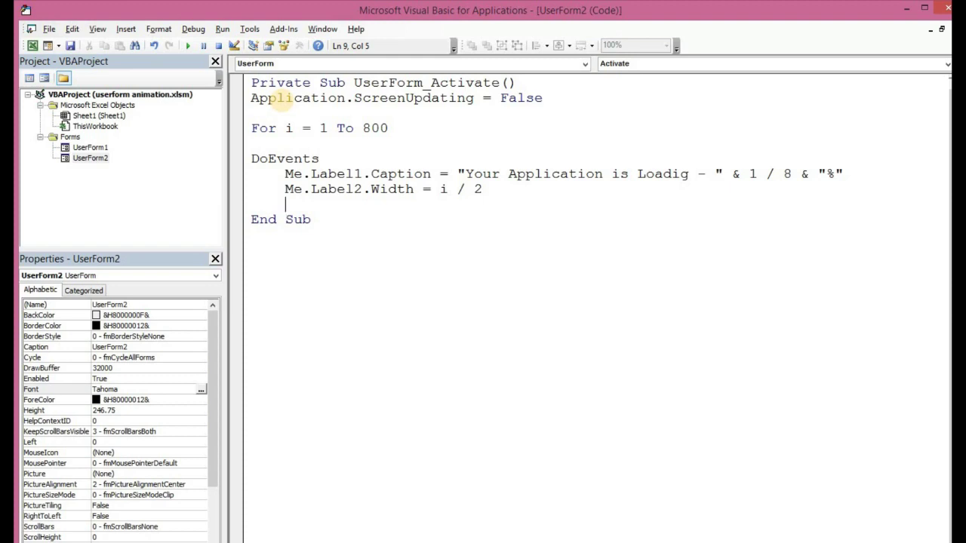
- Add Application.Wait Now + 0.000001 inside the loop
key(Return)
text(a)
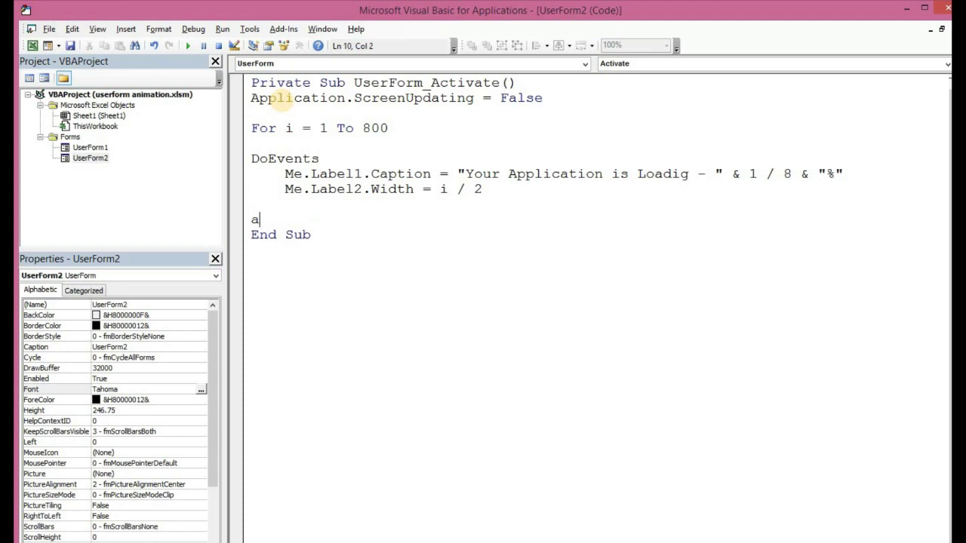
text(ppli)
key(BackSpace)
text(ication)
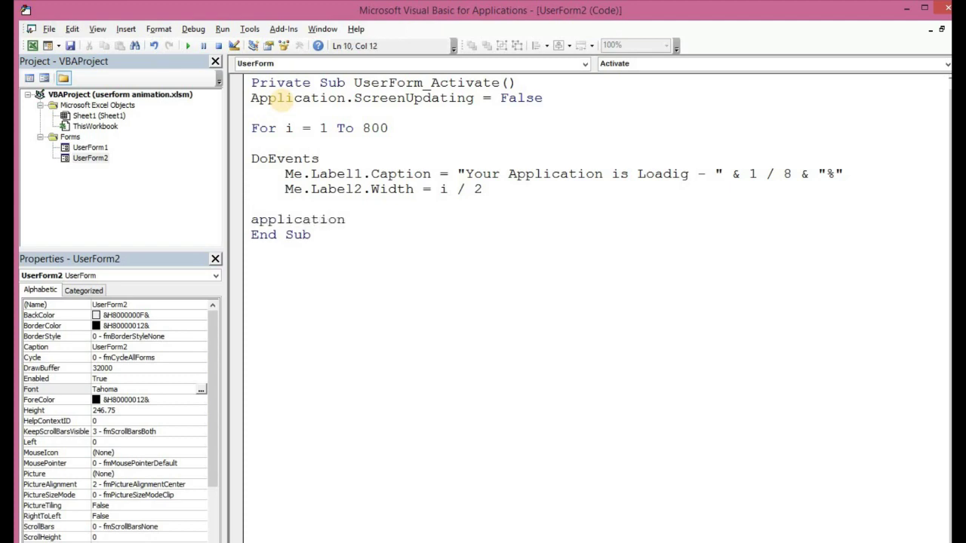
text(.wa)
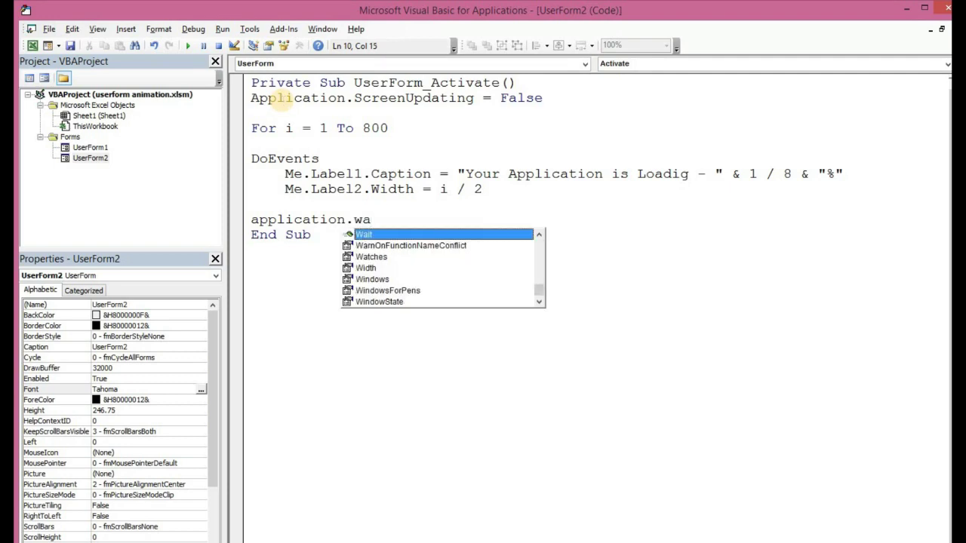
text(i)
key(Tab)
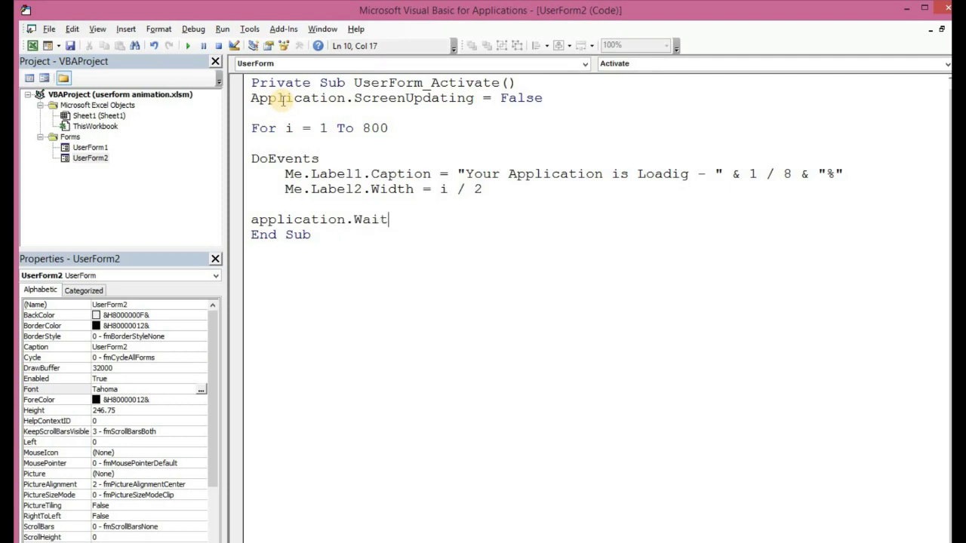
text( no)
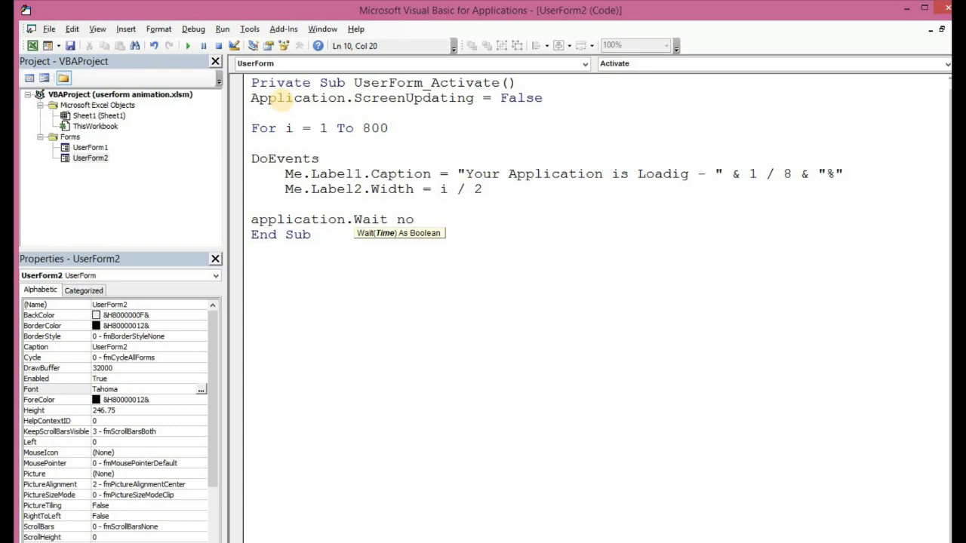
text(w)
text( + )
text().)
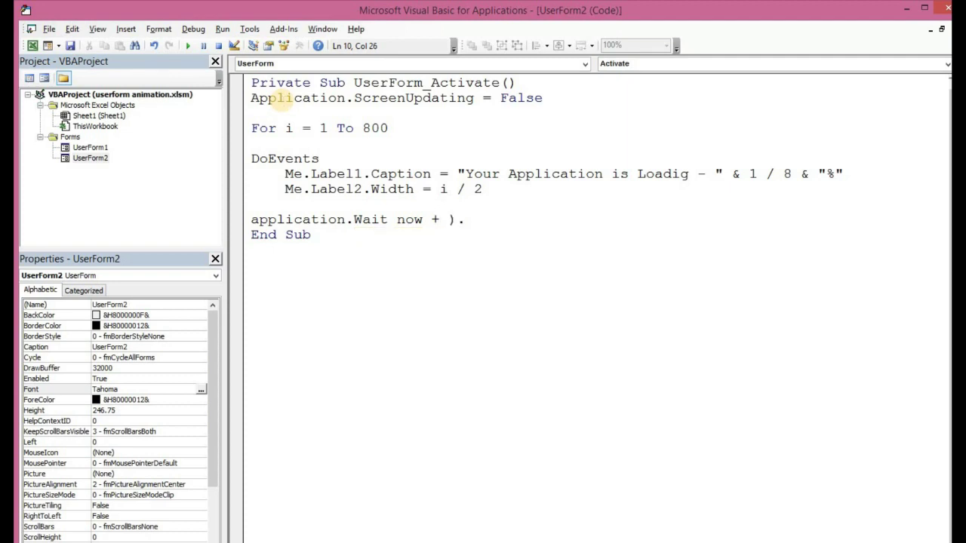
key(BackSpace)
key(BackSpace)
text(0.)
text(000)
text(001)
key(Return)
- Close the loop with Next i, followed by a blank line before End Sub
text(N)
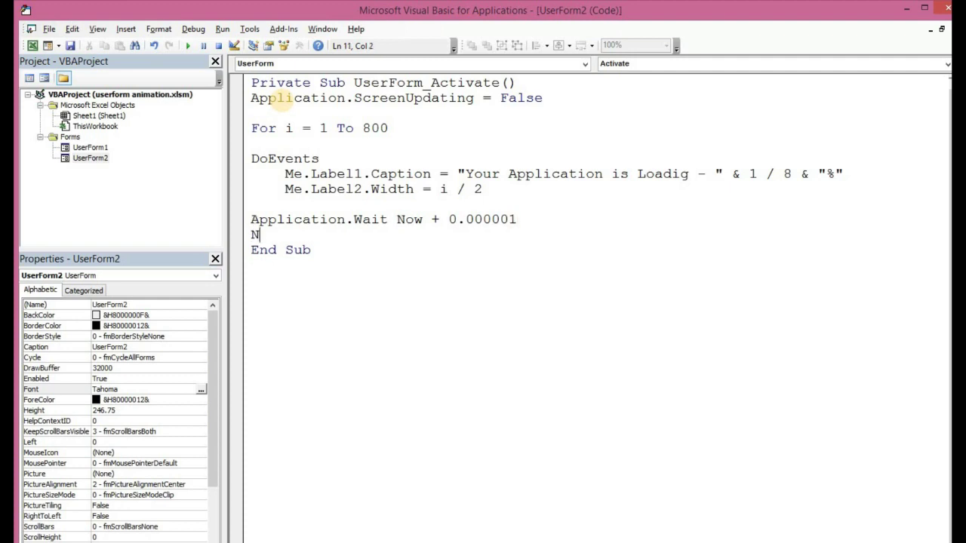
text(ext)
key(BackSpace)
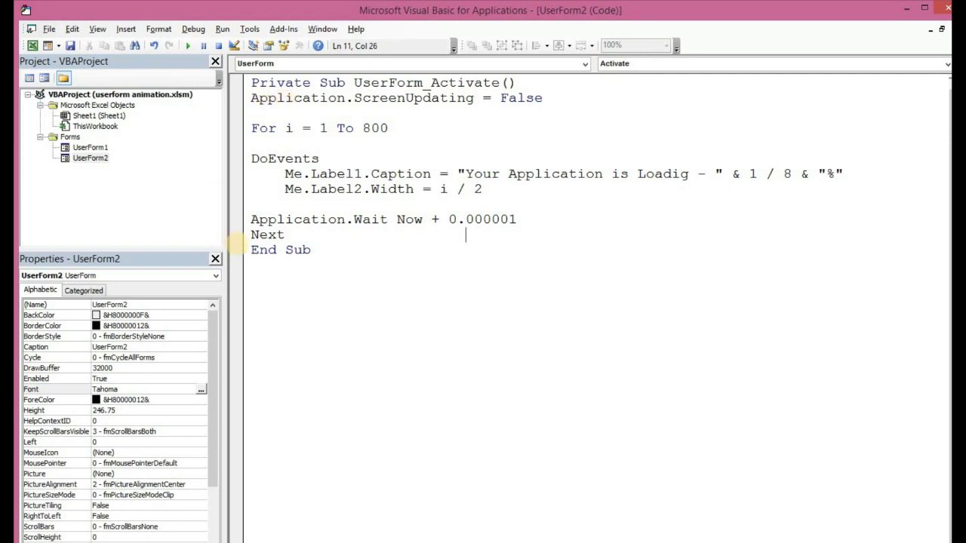
drag(293, 235, 298, 226)
click(299, 235)
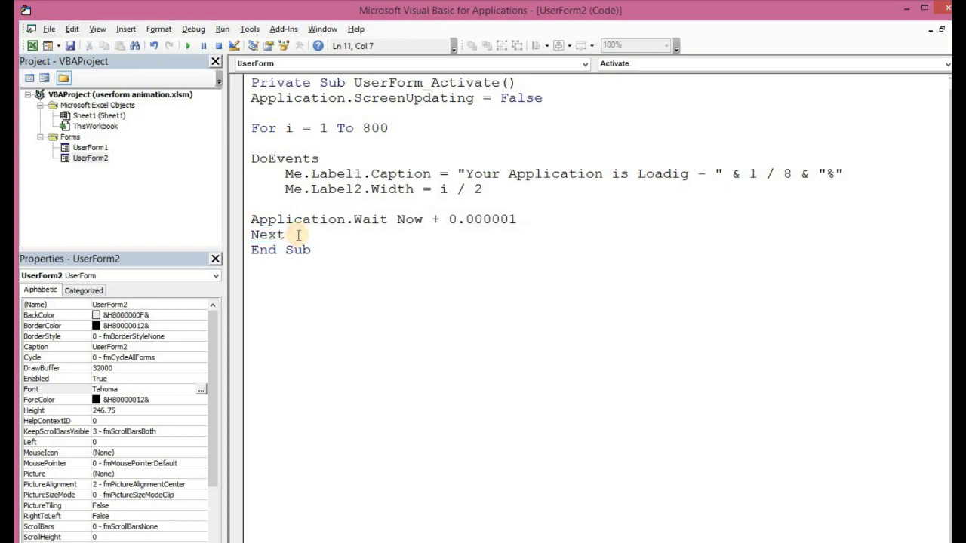
text(i)
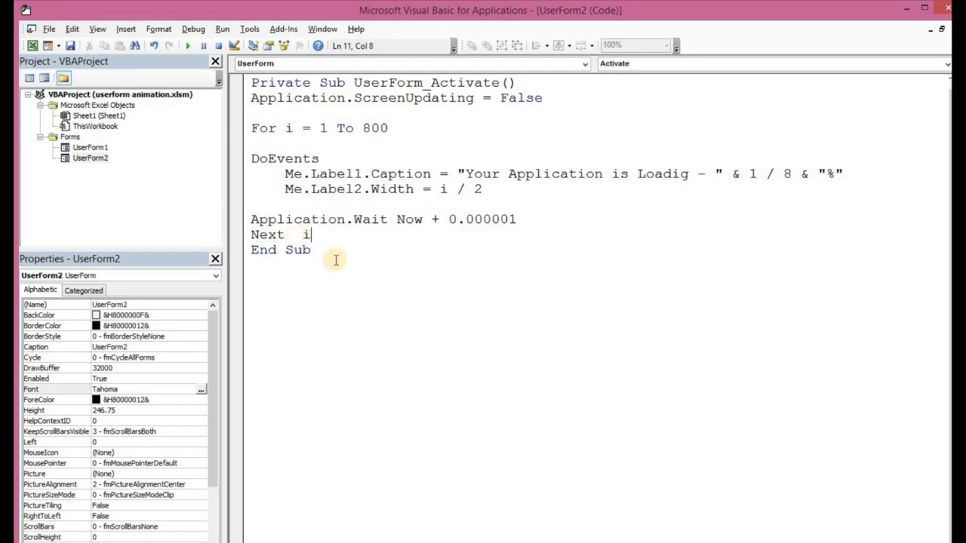
click(312, 287)
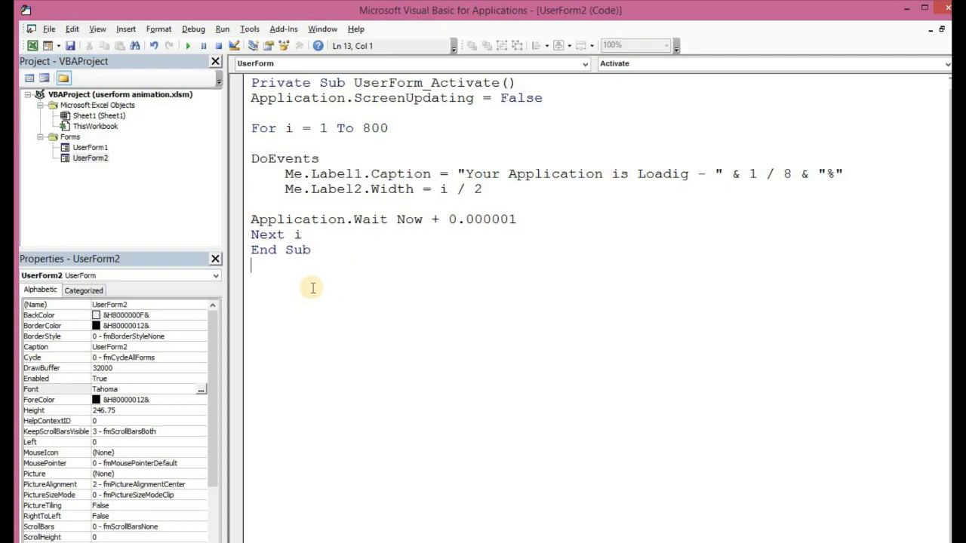
click(533, 221)
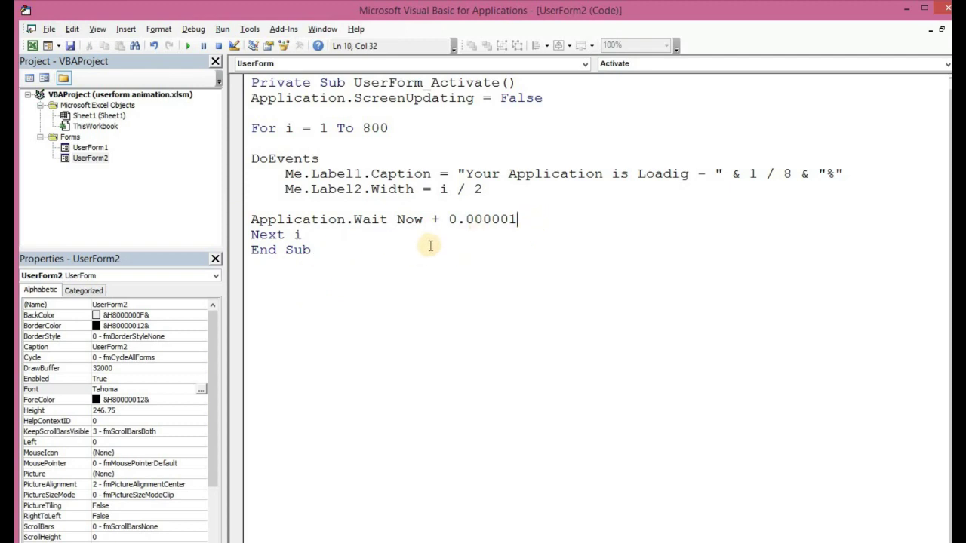
click(354, 233)
key(Return)
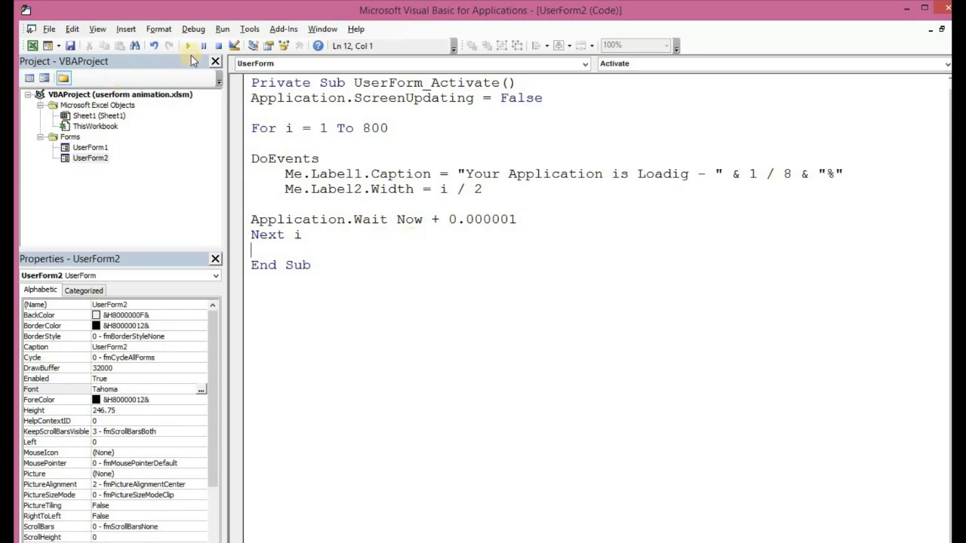
- Run UserForm2 over Excel, see the caption stuck at 0.125%, then close it
click(188, 47)
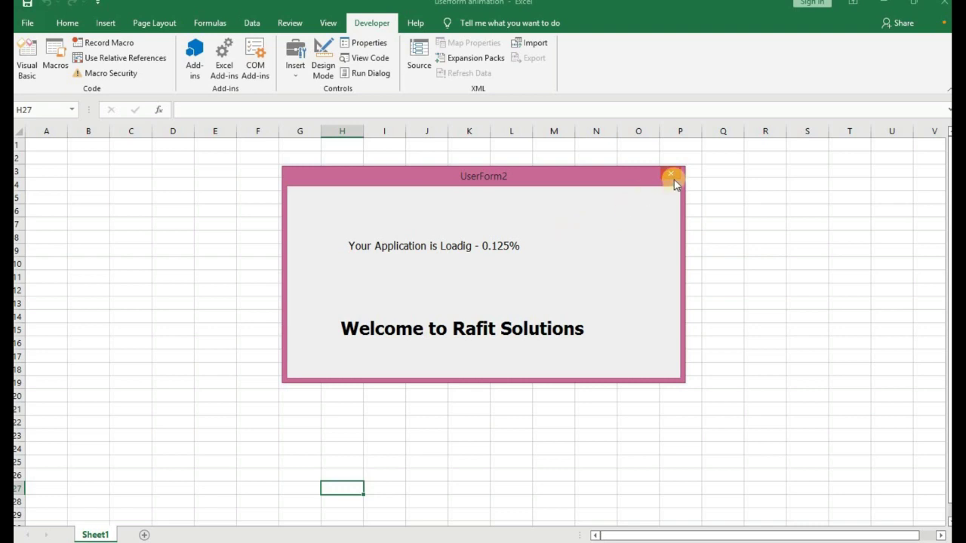
click(675, 180)
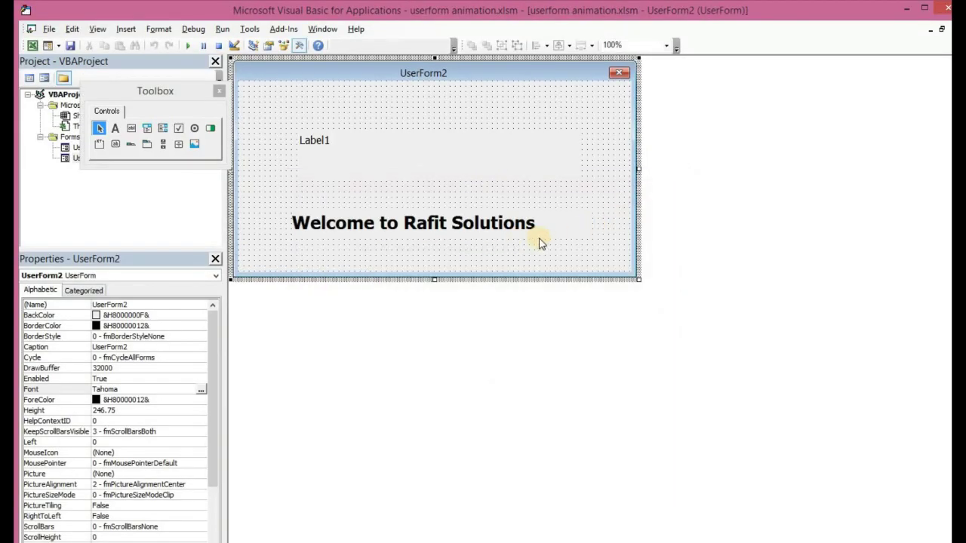
- Insert a blank line above Application.ScreenUpdating = False and run UserForm2 again
key(F7)
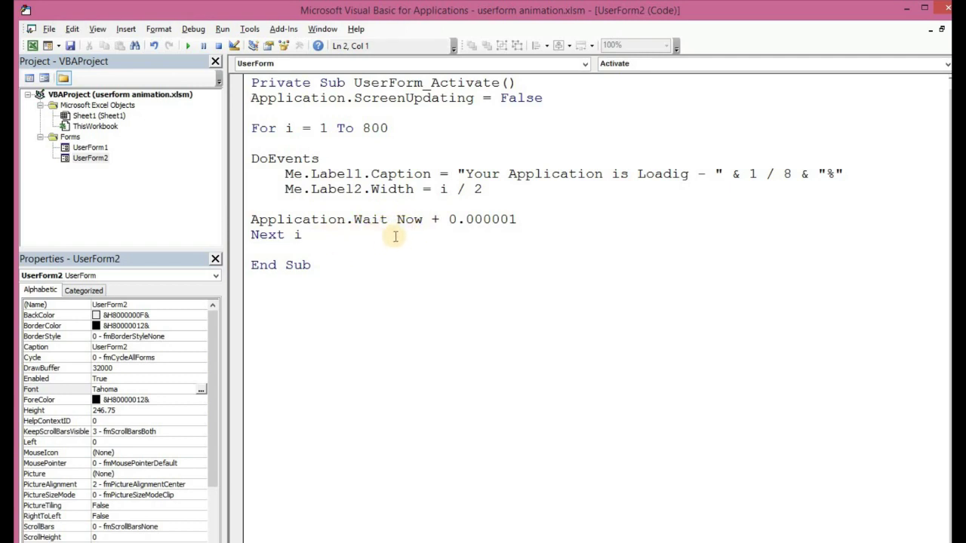
click(332, 248)
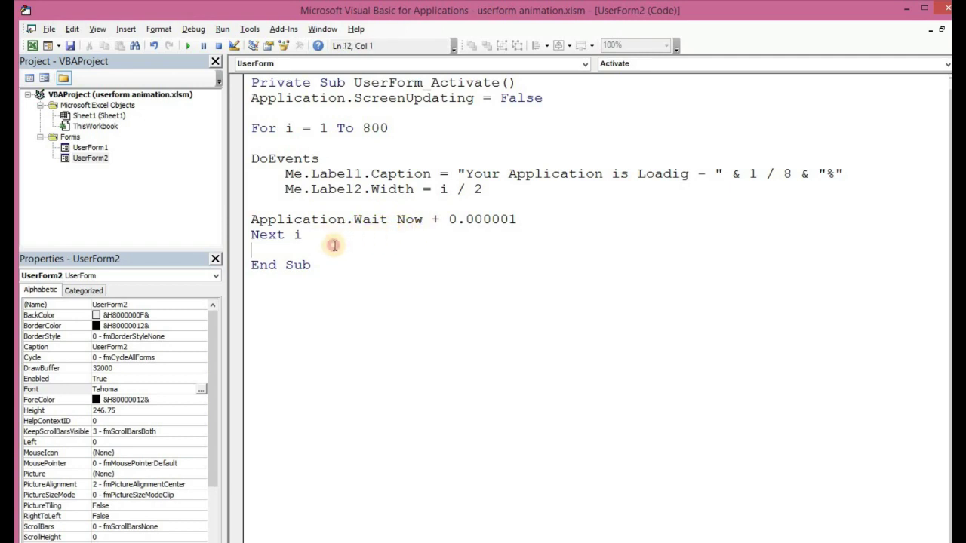
click(254, 101)
key(Return)
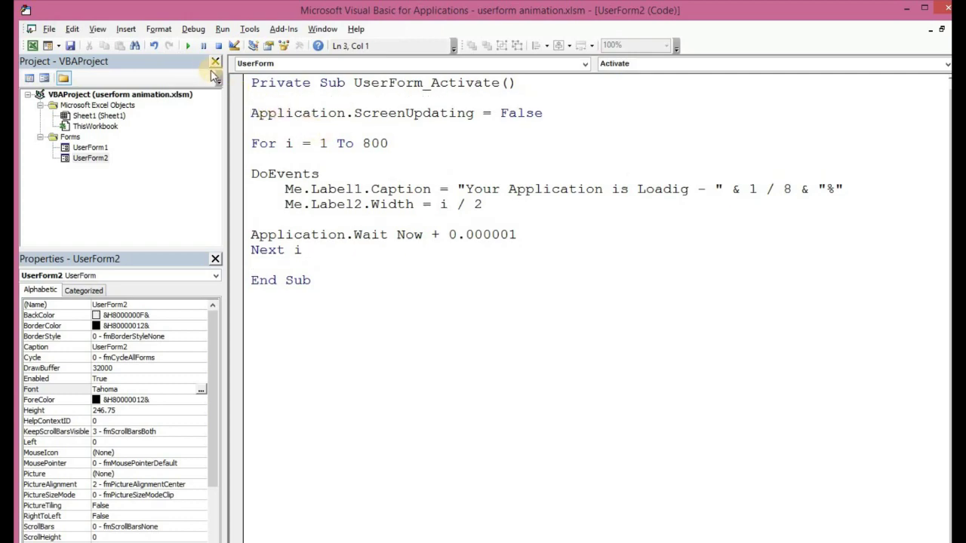
click(188, 46)
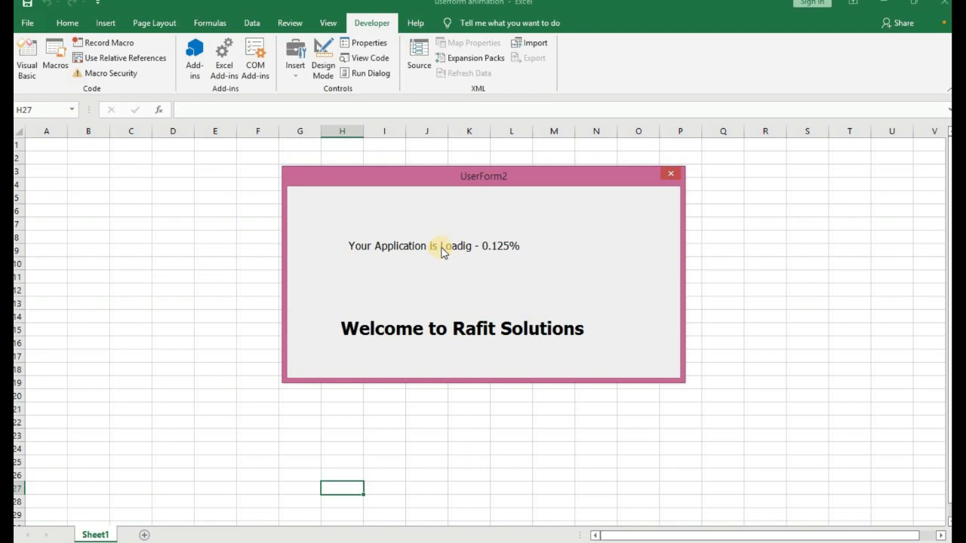
- Close the splash form, return to its code and rerun UserForm2
click(674, 176)
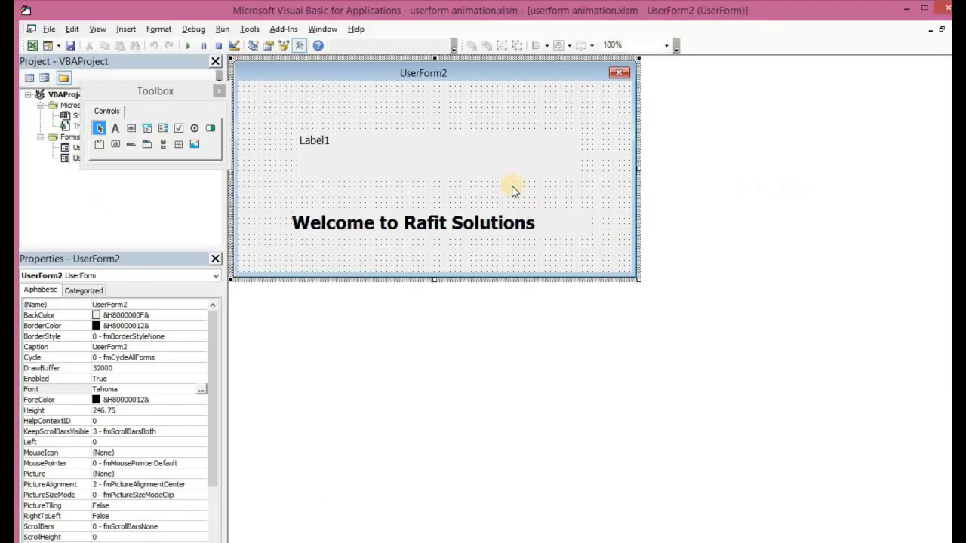
click(536, 193)
key(F7)
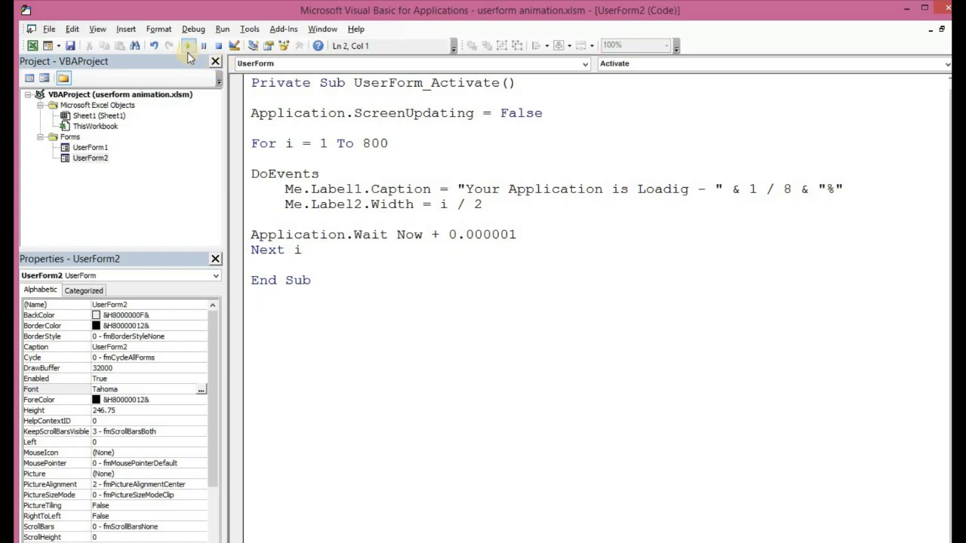
click(188, 47)
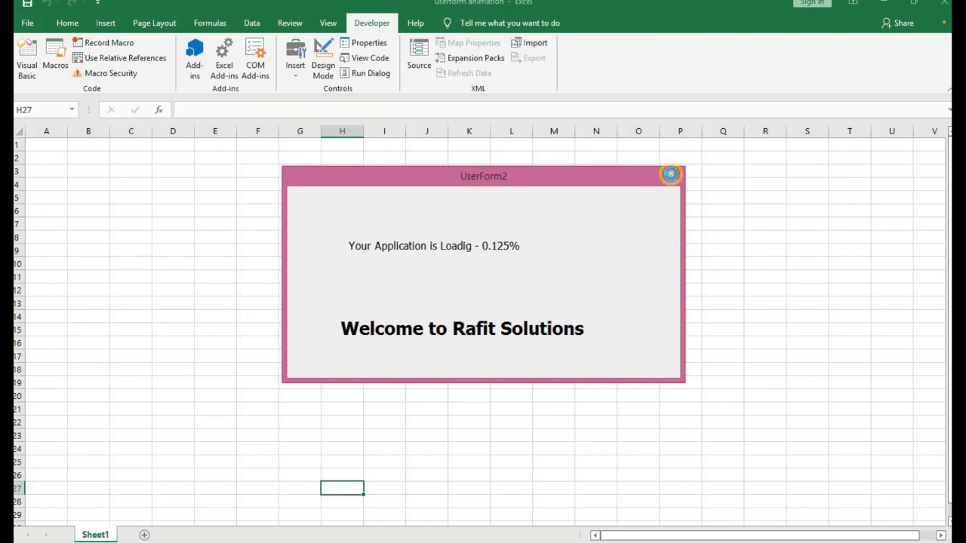
- Close it, create an empty Label1_Click handler, reselect UserForm2 and run it again
click(670, 174)
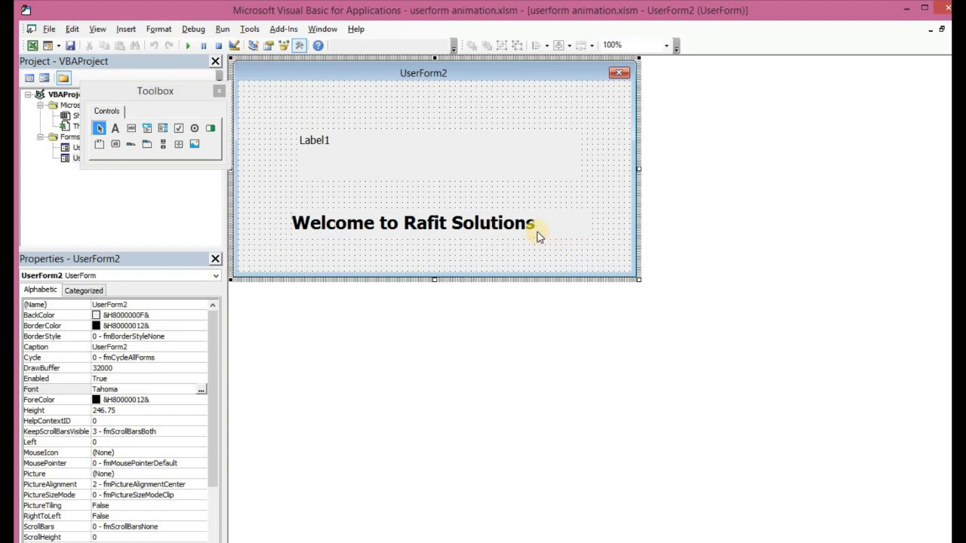
click(537, 237)
double_click(449, 173)
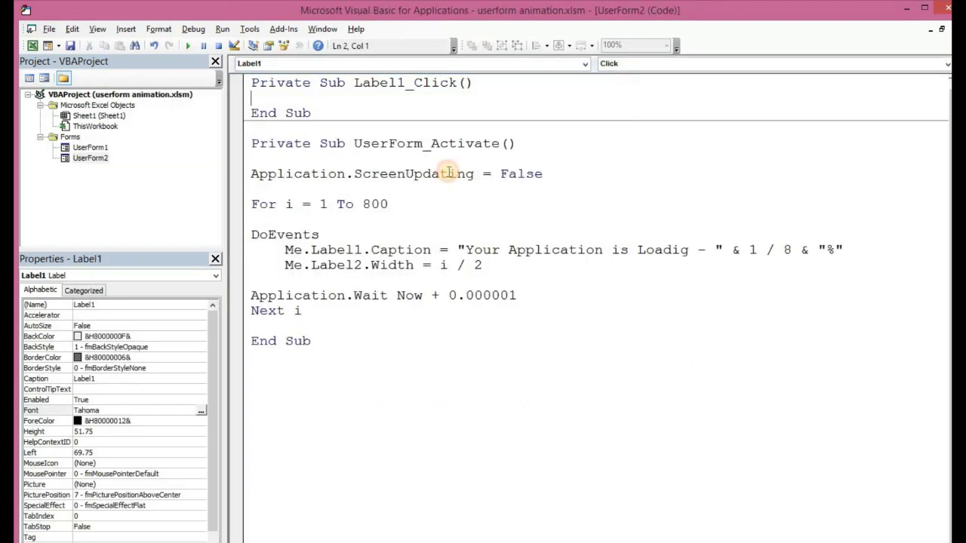
click(44, 78)
click(584, 202)
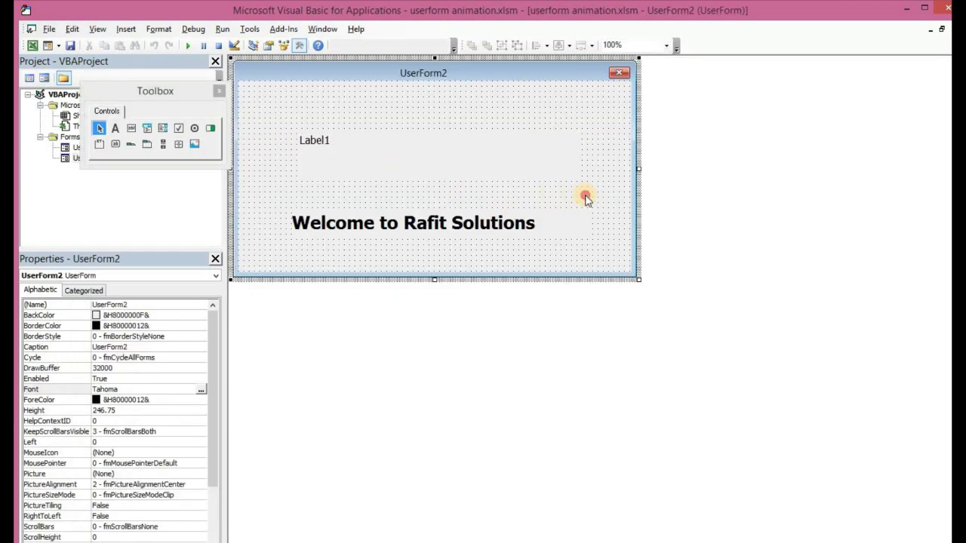
click(188, 46)
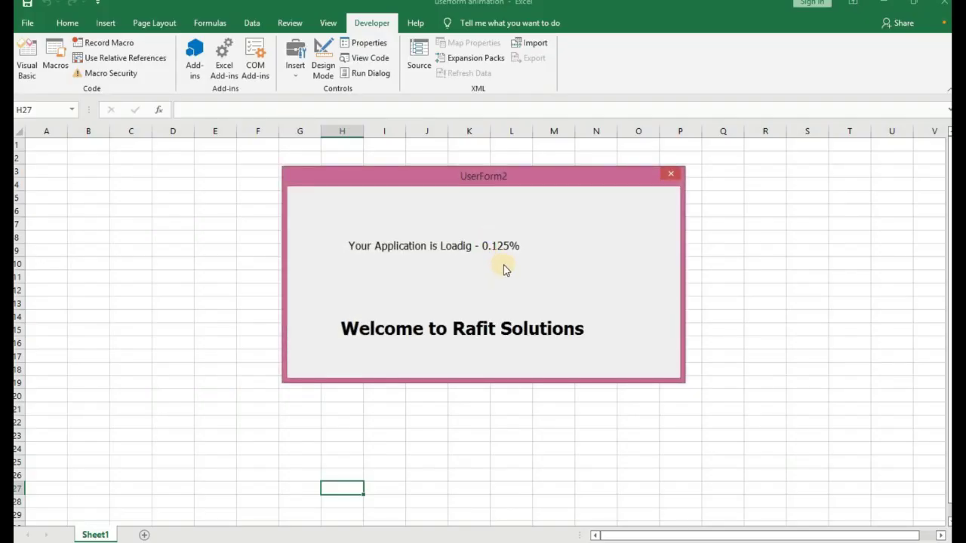
- Change the Label1.Caption expression from 1 / 8 to i / 8, then run the splash form to test it
click(676, 174)
key(F7)
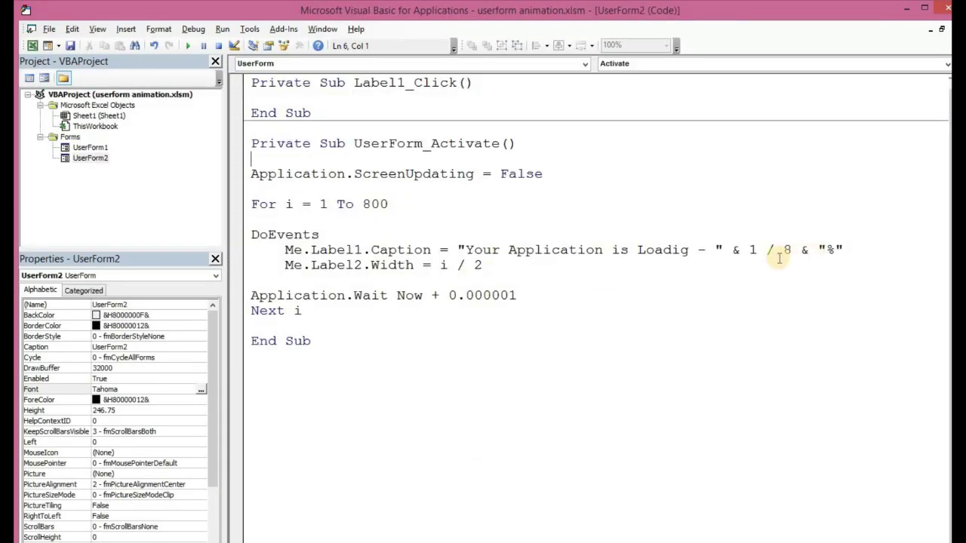
click(756, 250)
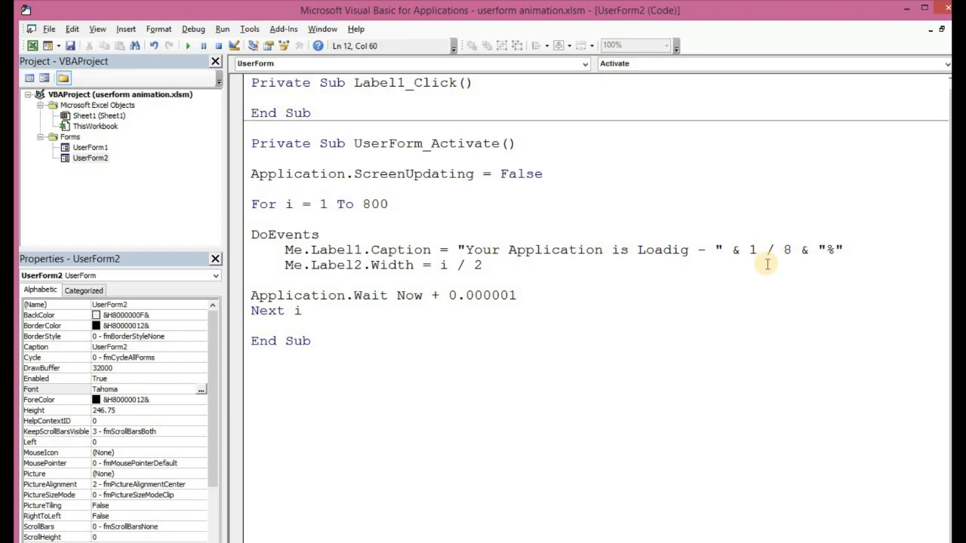
key(BackSpace)
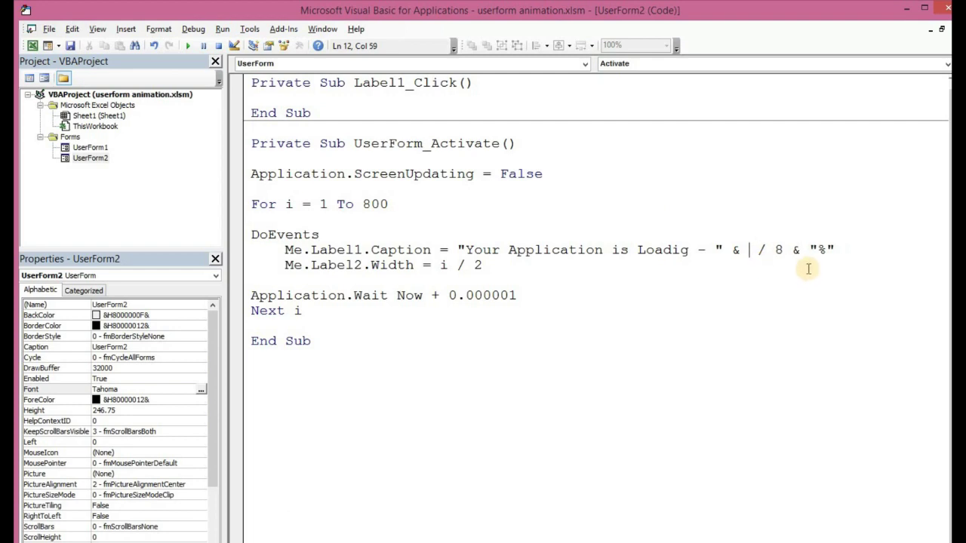
text(i)
click(753, 311)
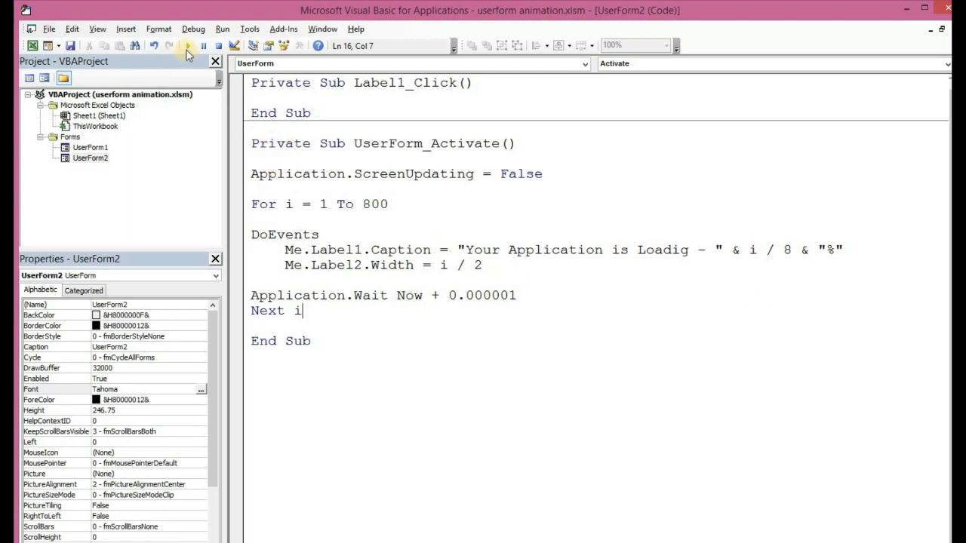
click(188, 46)
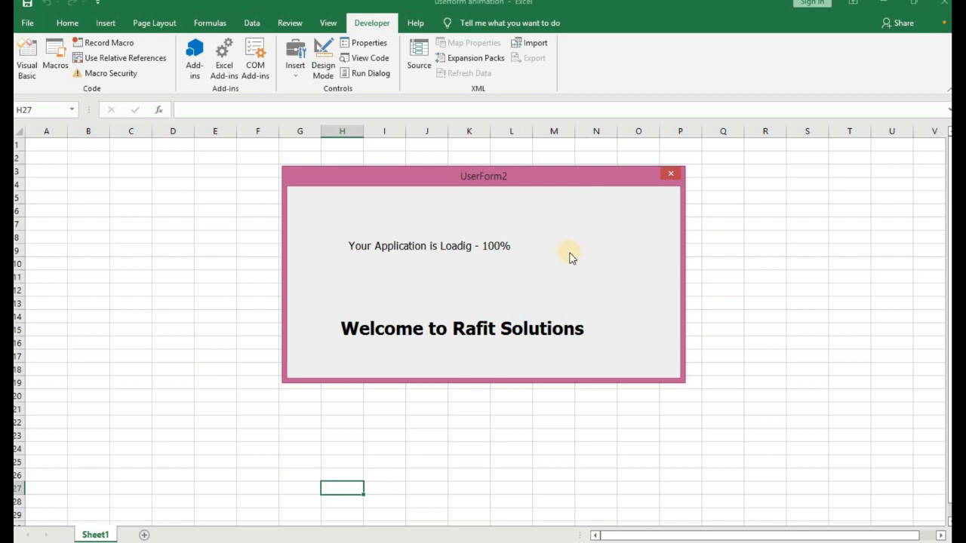
- After Next i in UserForm2's code, add the line Application.Wait Now + 0.000001
click(674, 178)
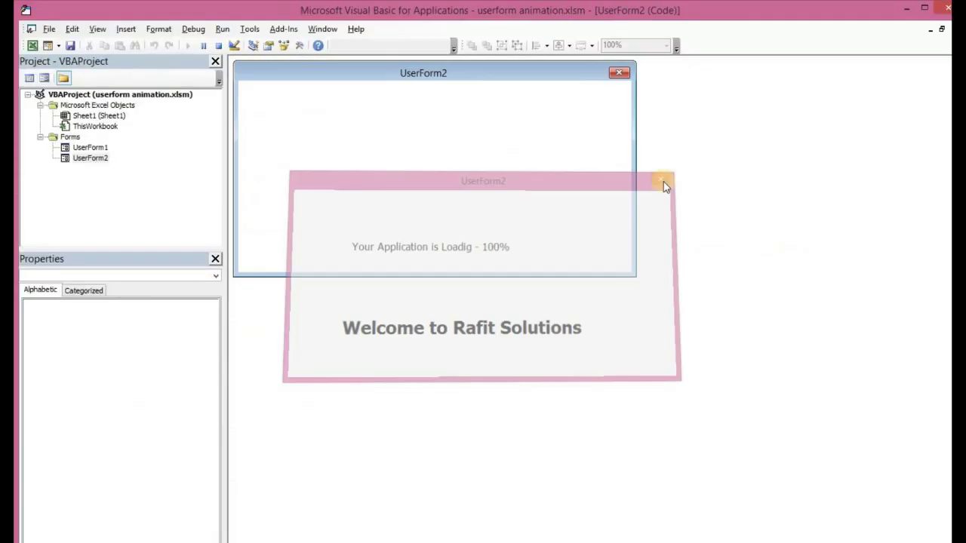
key(F7)
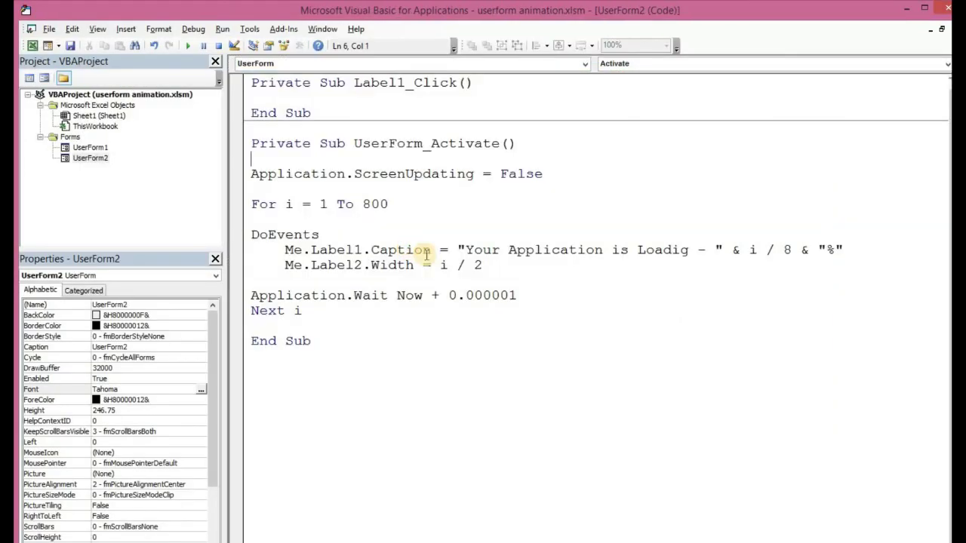
click(352, 315)
key(Return)
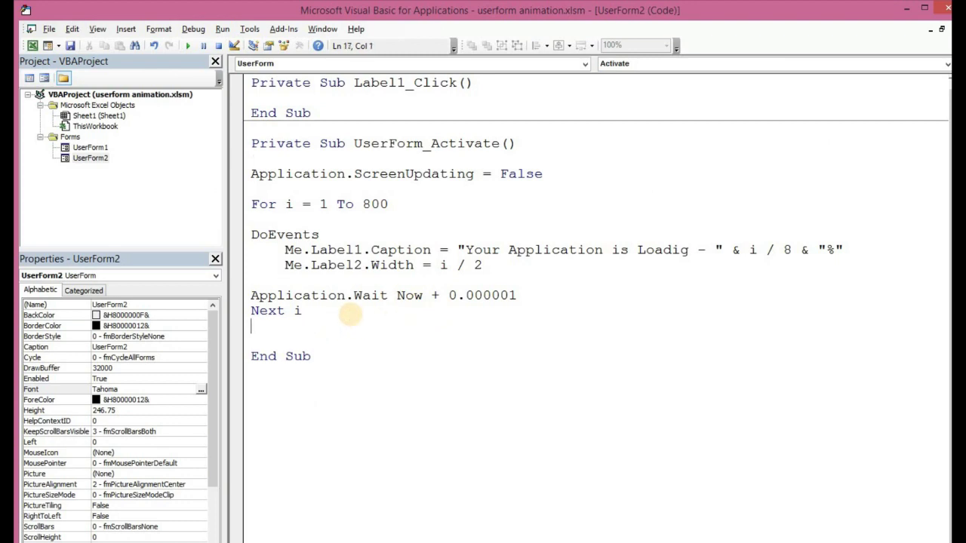
text(sppl)
key(BackSpace)
key(BackSpace)
key(BackSpace)
key(BackSpace)
key(BackSpace)
text(pp)
text(lication)
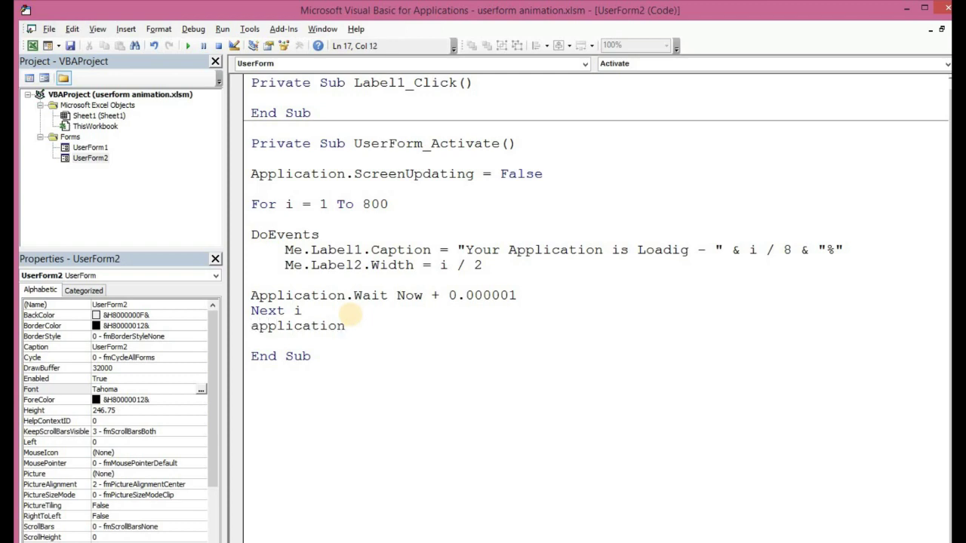
text(.w)
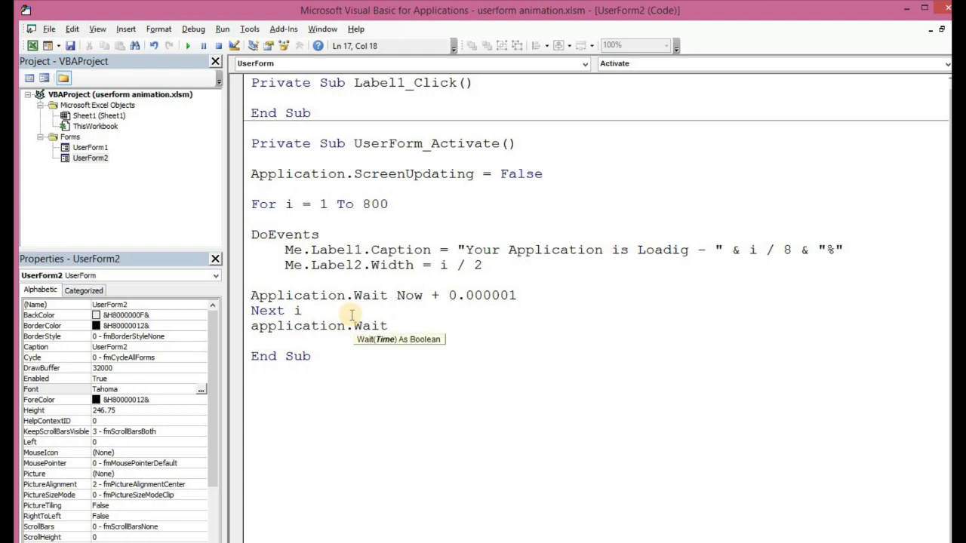
text( n)
text(0.000001)
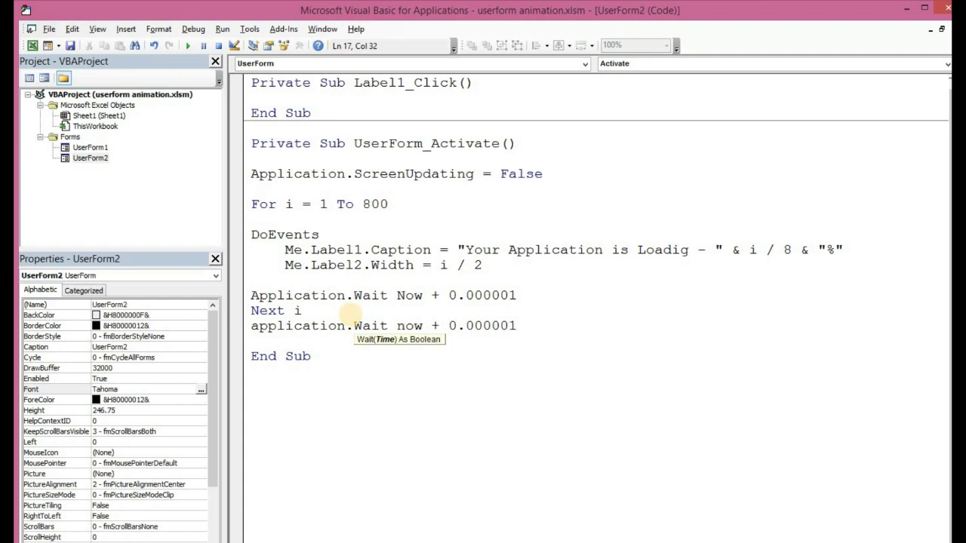
- Add Unload Me on the line after the wait
key(Return)
text(unloa)
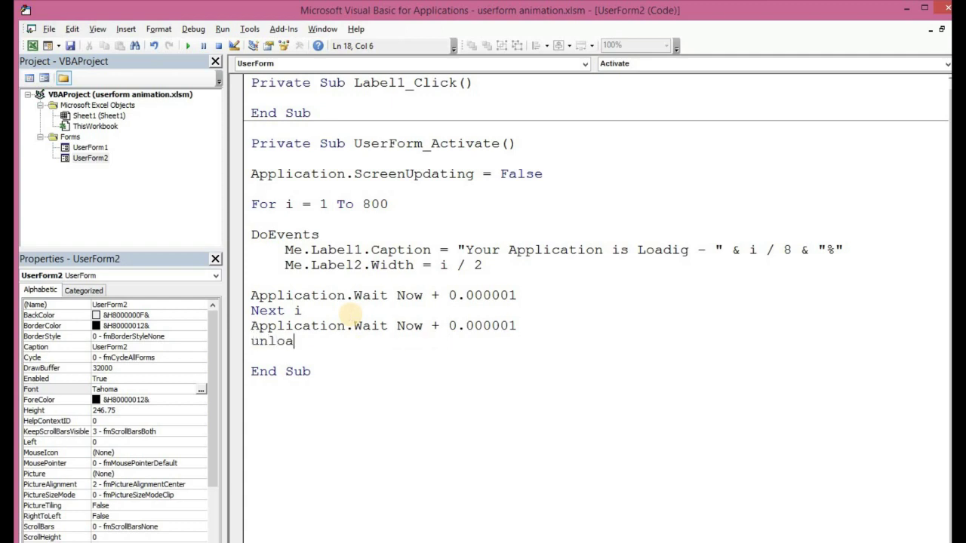
text(d m)
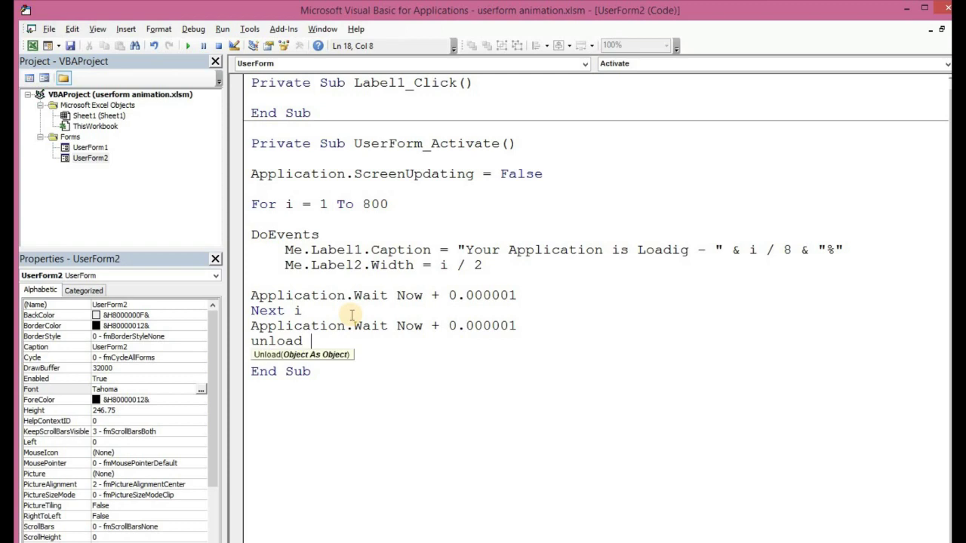
text(e)
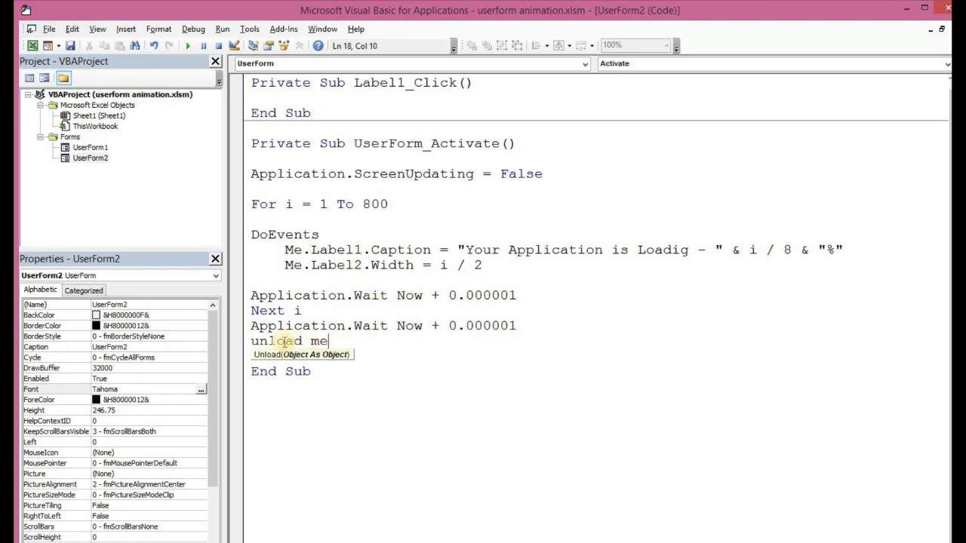
click(377, 354)
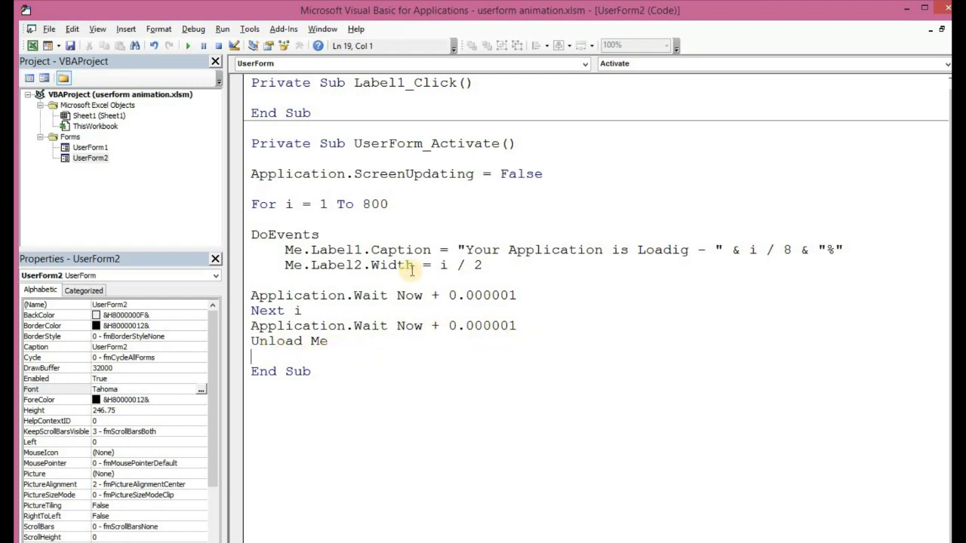
- Test-run the splash unload, close the Toolbox, and review the UserForm1 and UserForm2 designs
click(188, 46)
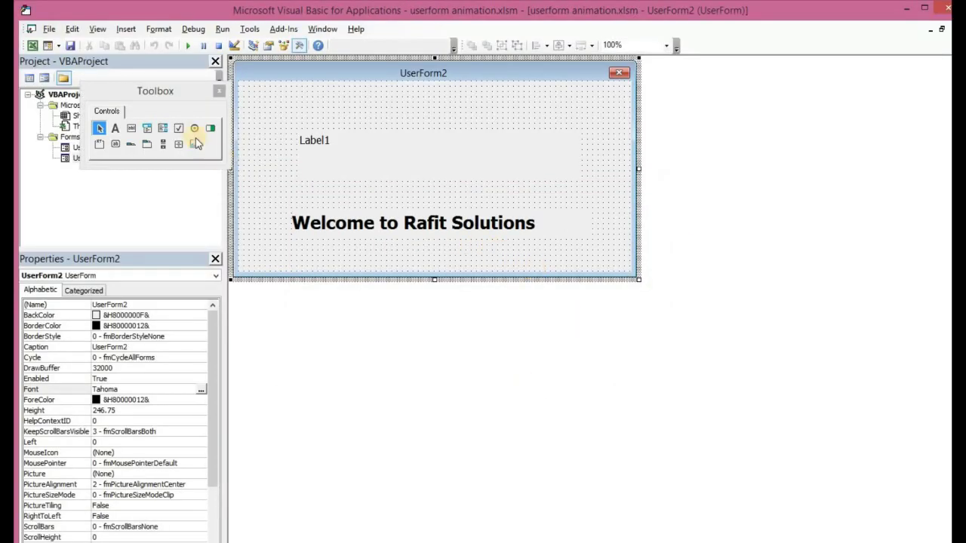
click(218, 91)
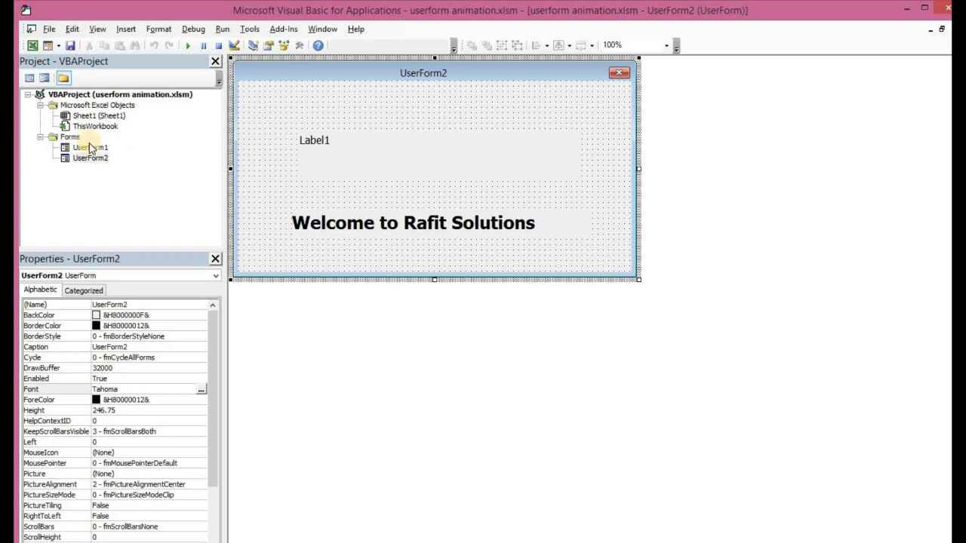
double_click(89, 148)
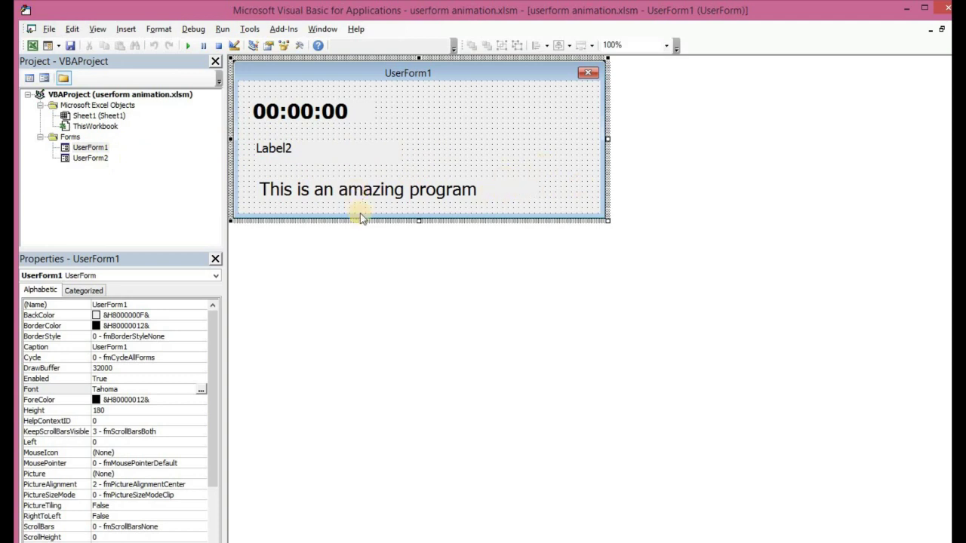
double_click(76, 158)
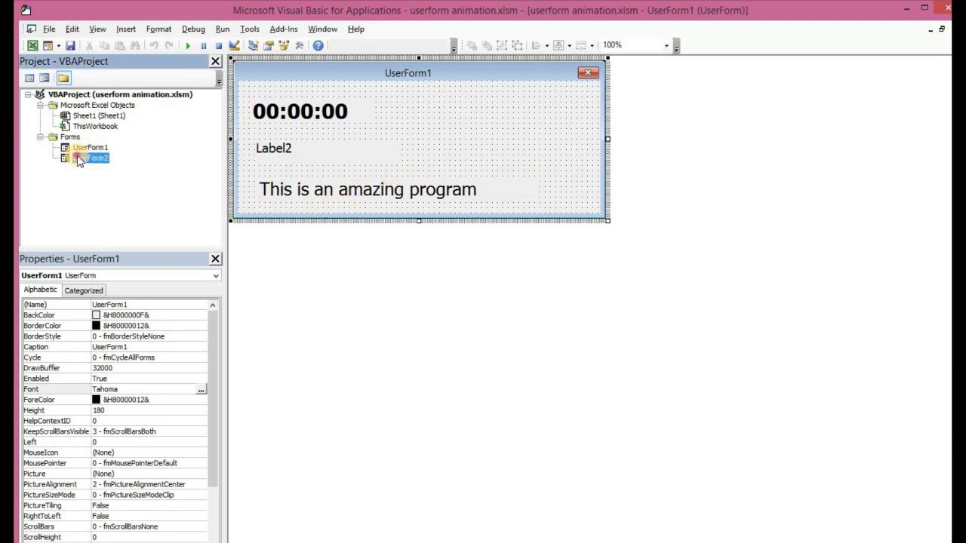
- Add UserForm1.Show below Unload Me in UserForm2's code, then run the splash form
key(F7)
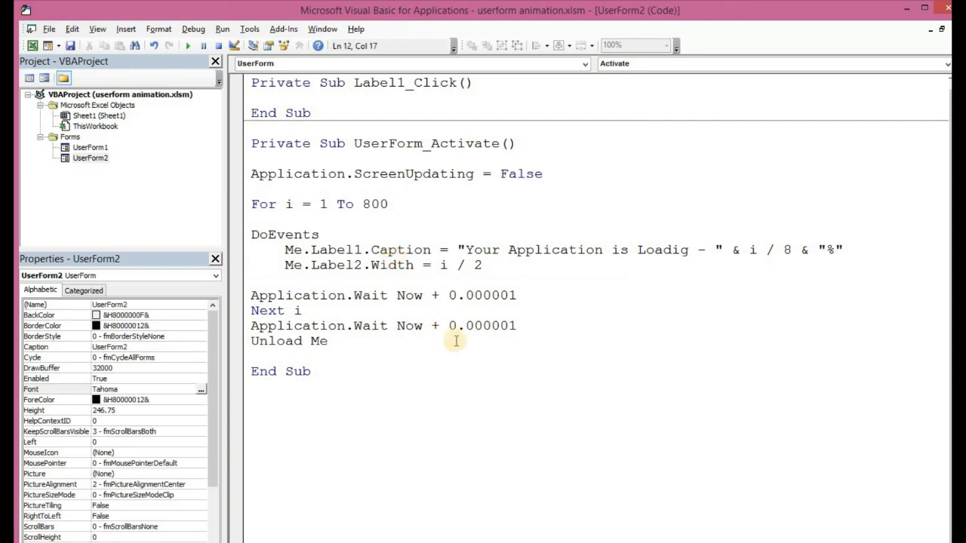
click(358, 350)
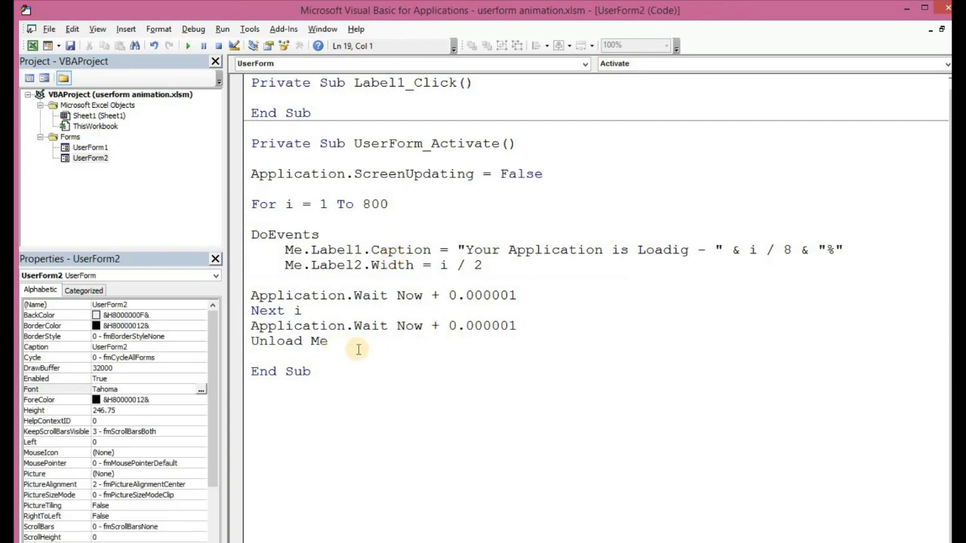
text(User)
text(form)
key(BackSpace)
text(1.show)
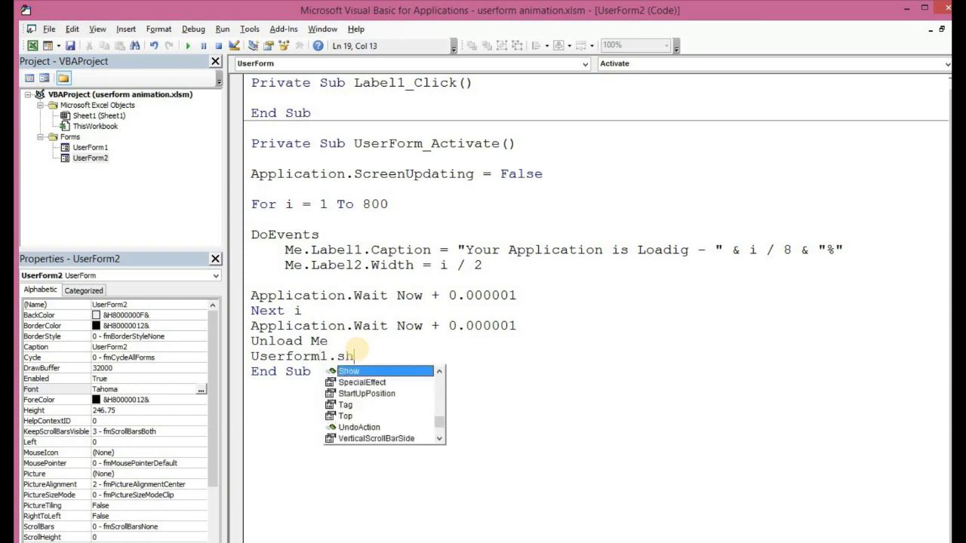
click(507, 403)
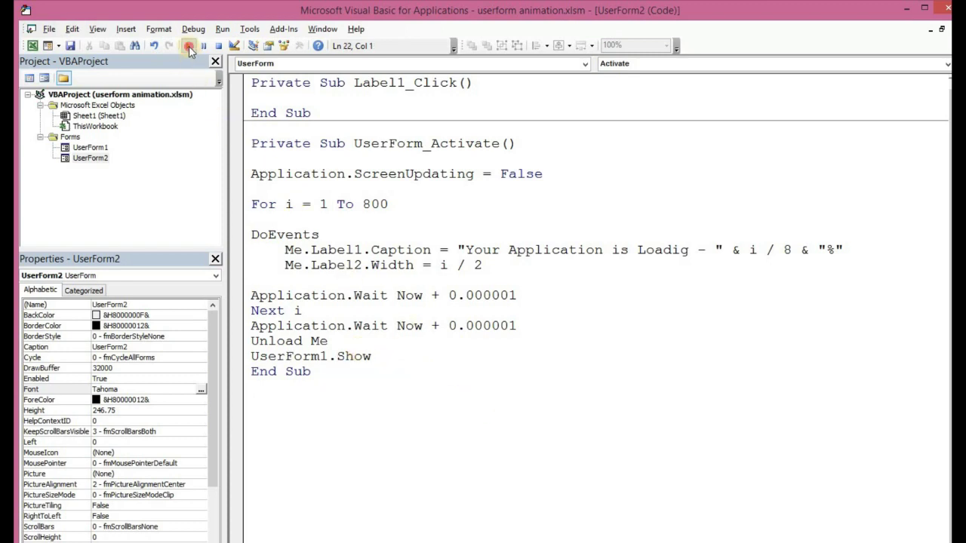
click(188, 46)
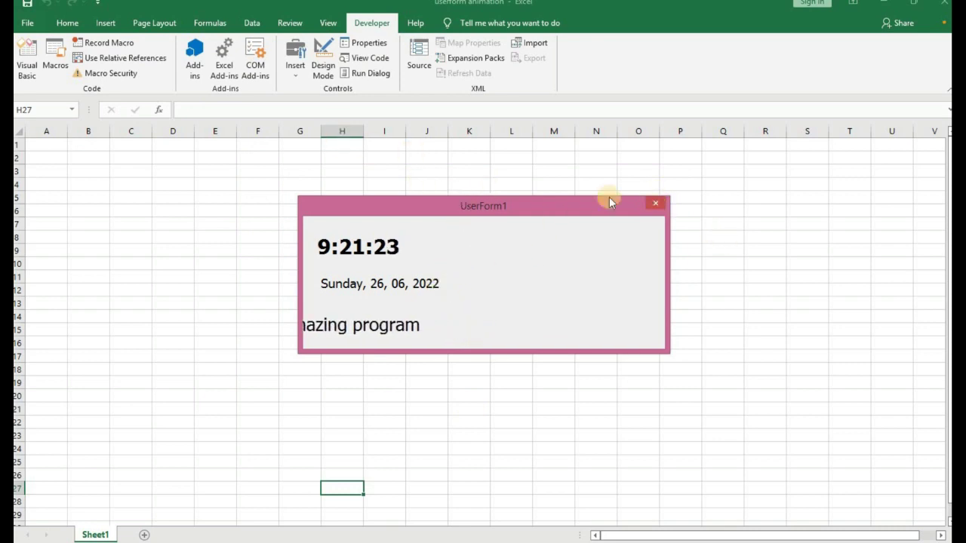
- Close the UserForm1 clock window once it appears with the time and date after the splash
click(657, 209)
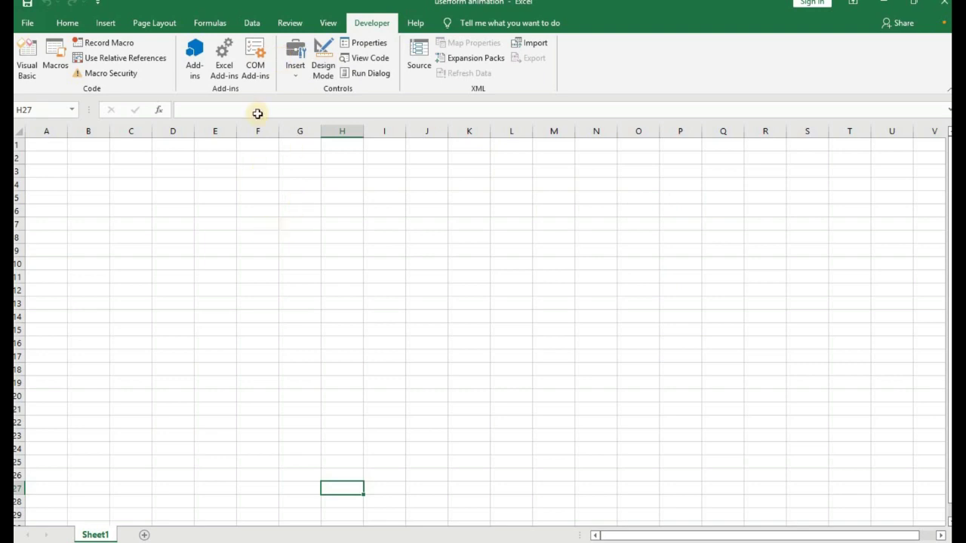